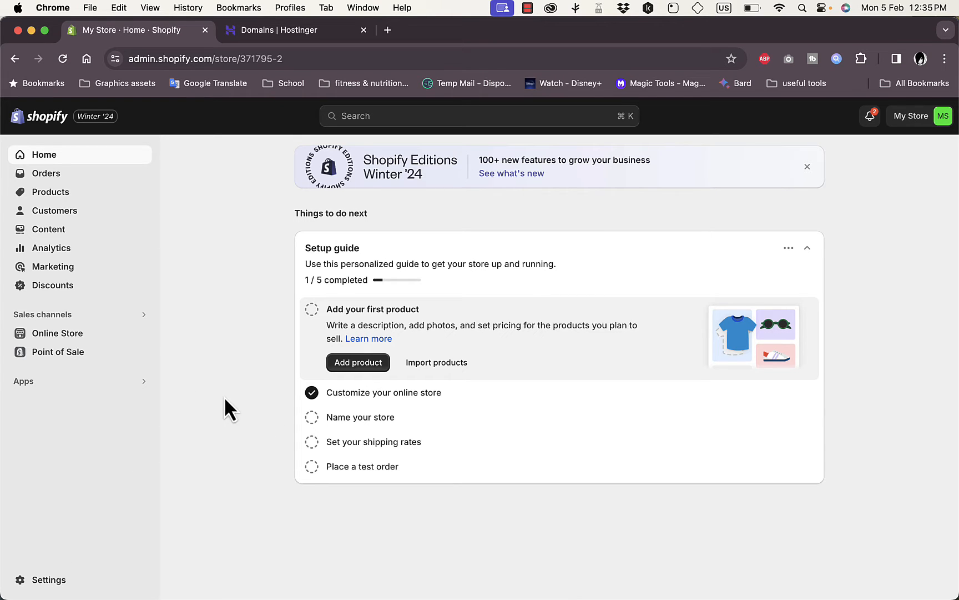
Open the store's domain settings and start connecting an existing domain
{"action": "left_click", "coordinate": [45, 583]}
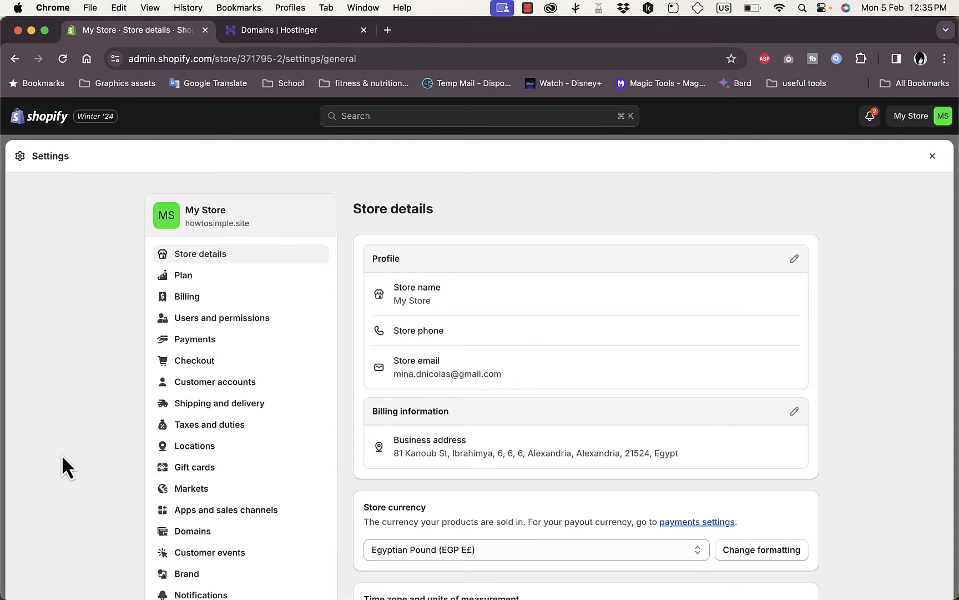
{"action": "left_click", "coordinate": [212, 544]}
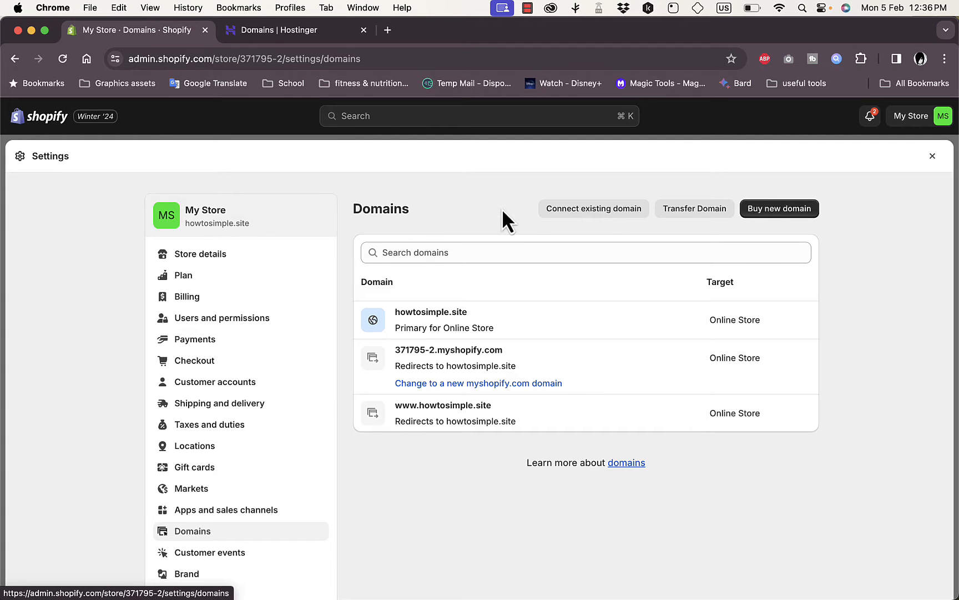
{"action": "left_click", "coordinate": [608, 222]}
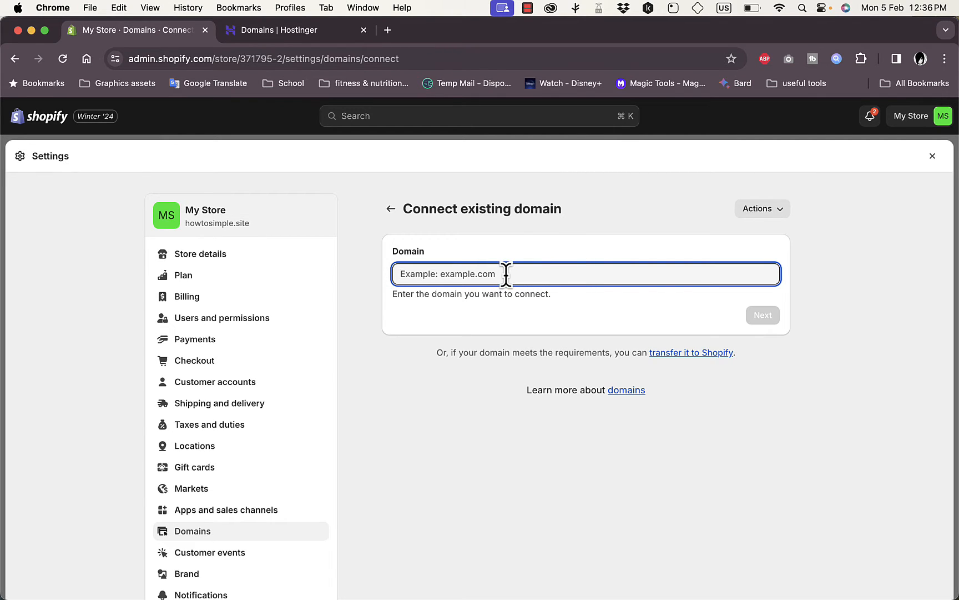
Copy the domain name howtosimple.tech from Hostinger and submit it in Shopify as the existing domain to connect
{"action": "left_click", "coordinate": [287, 34]}
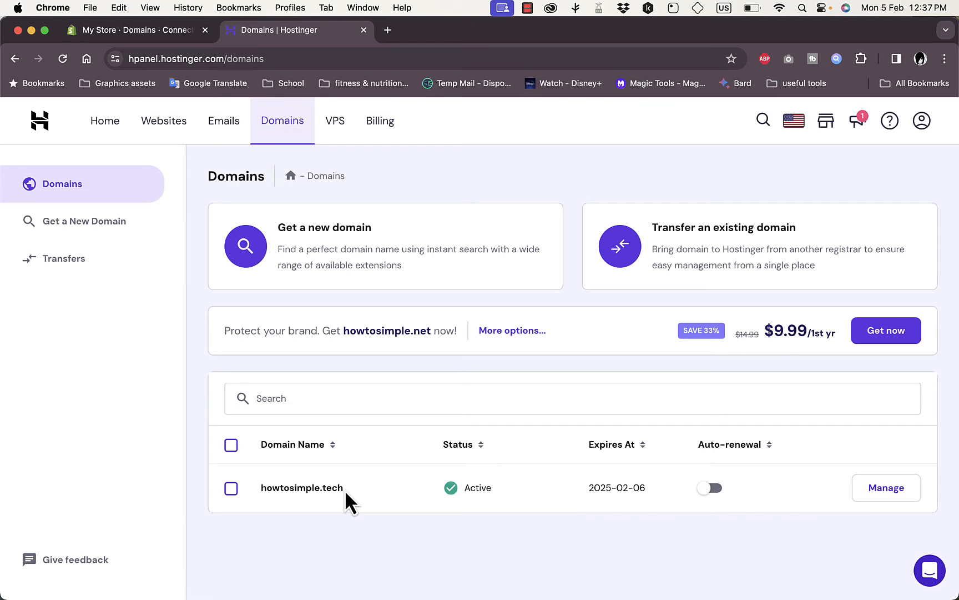
{"action": "left_click_drag", "start_coordinate": [340, 490], "coordinate": [263, 489]}
{"action": "key", "text": "super+c"}
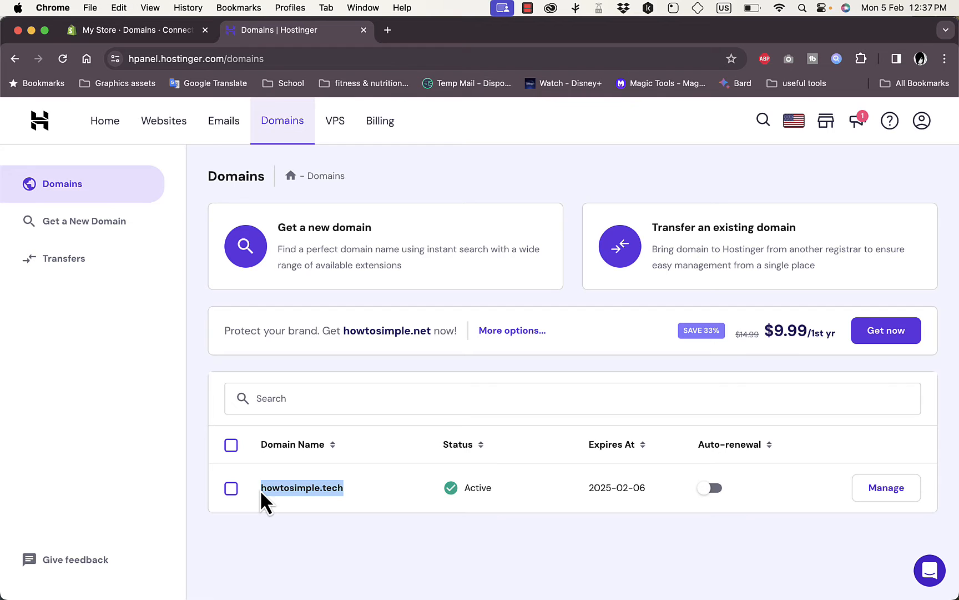
{"action": "left_click", "coordinate": [150, 35]}
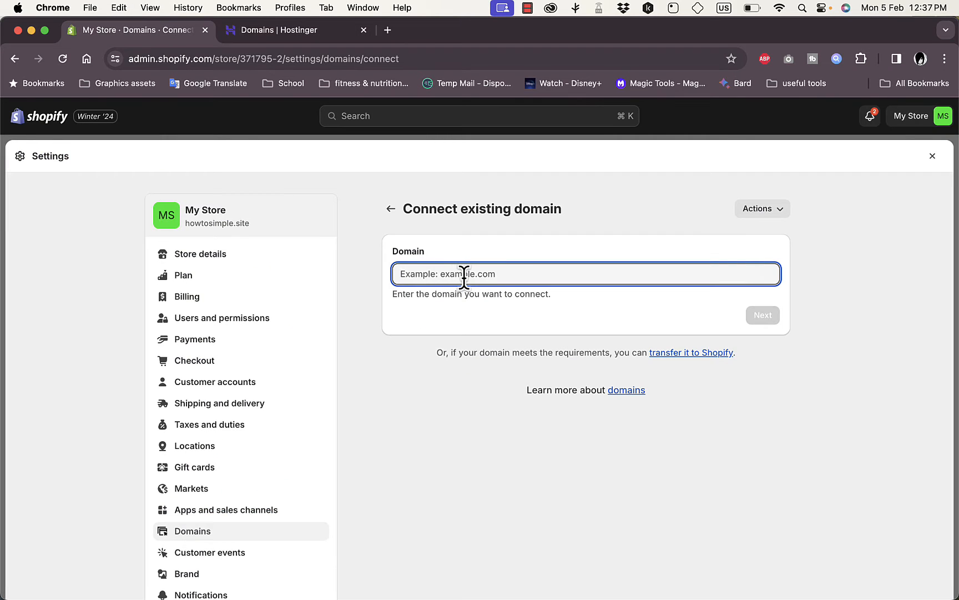
{"action": "key", "text": "super+v"}
{"action": "left_click", "coordinate": [756, 317]}
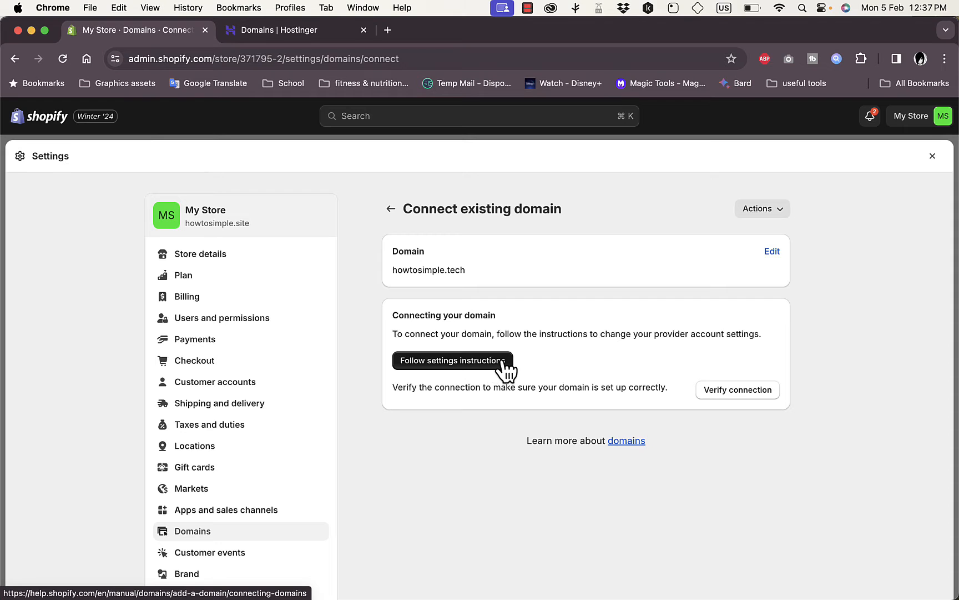
Review Shopify's help article on connecting a third-party domain, then close it
{"action": "left_click", "coordinate": [462, 367]}
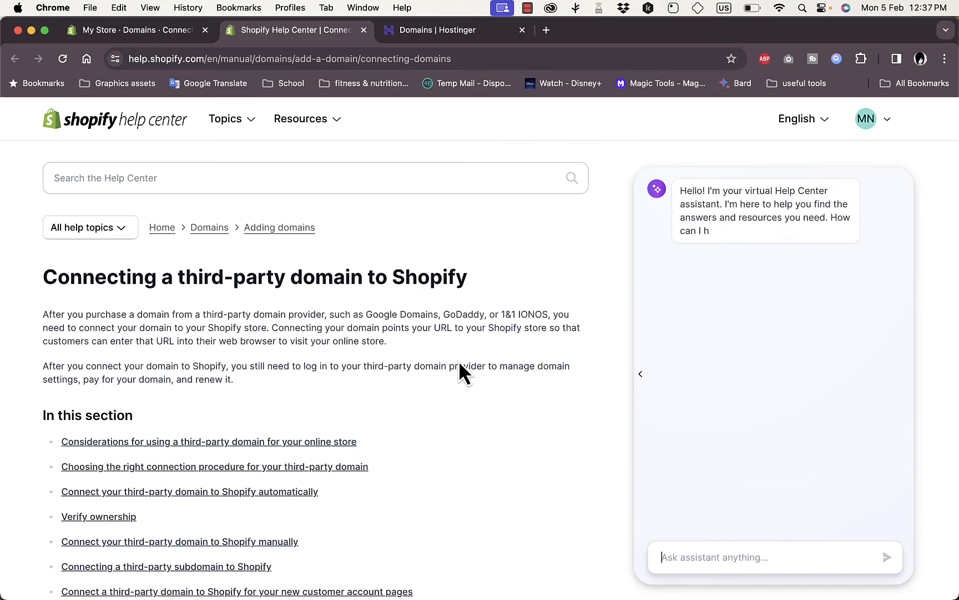
{"action": "scroll", "coordinate": [459, 373], "scroll_direction": "down", "scroll_amount": 3}
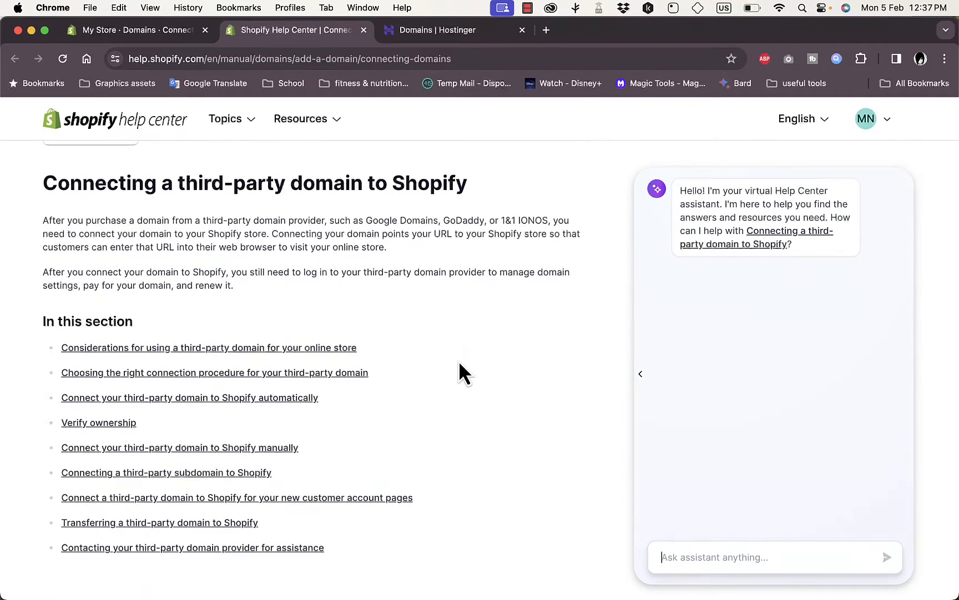
{"action": "scroll", "coordinate": [460, 365], "scroll_direction": "down", "scroll_amount": 3}
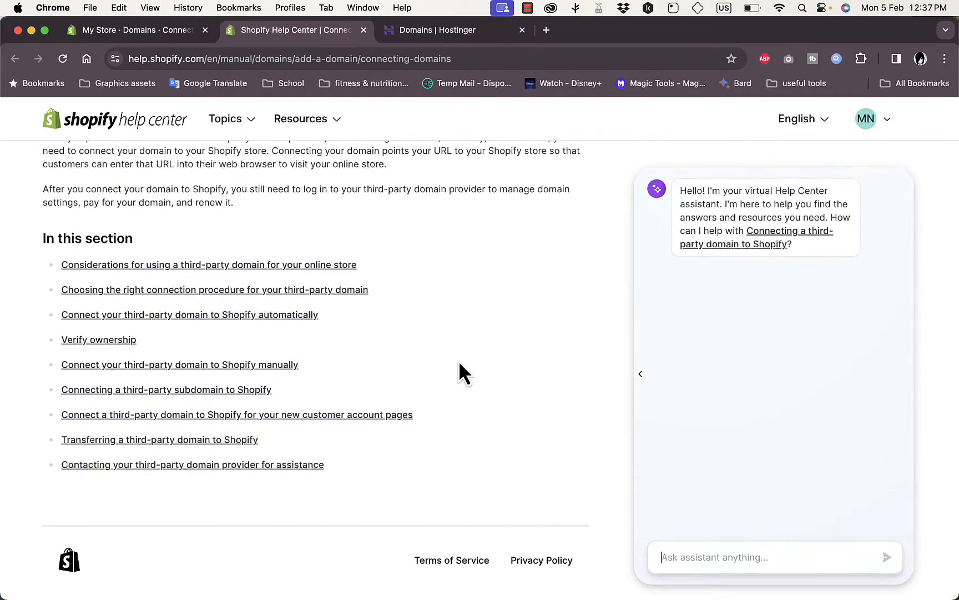
{"action": "scroll", "coordinate": [459, 363], "scroll_direction": "up", "scroll_amount": 2}
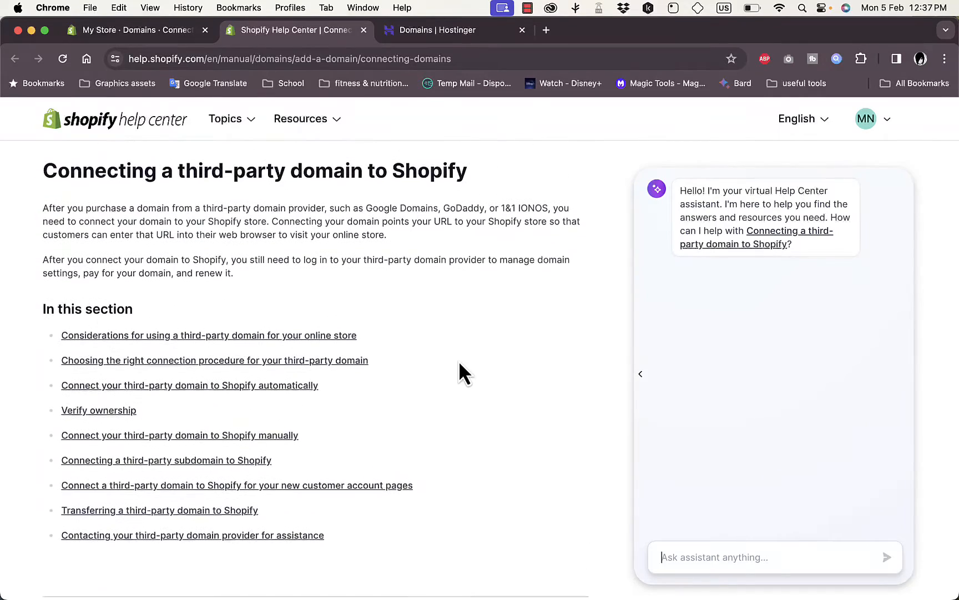
{"action": "scroll", "coordinate": [459, 373], "scroll_direction": "up", "scroll_amount": 2}
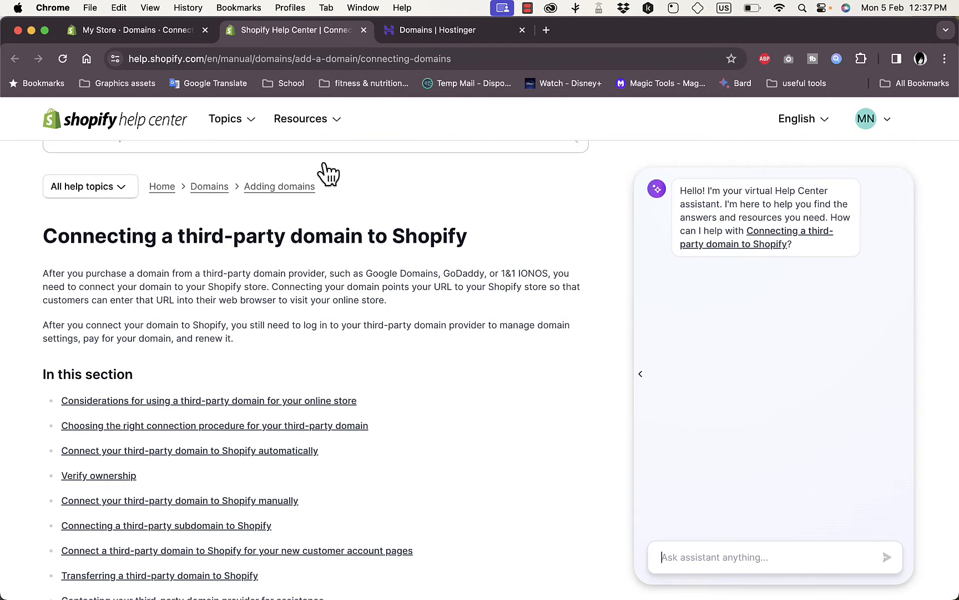
{"action": "scroll", "coordinate": [420, 328], "scroll_direction": "down", "scroll_amount": 4}
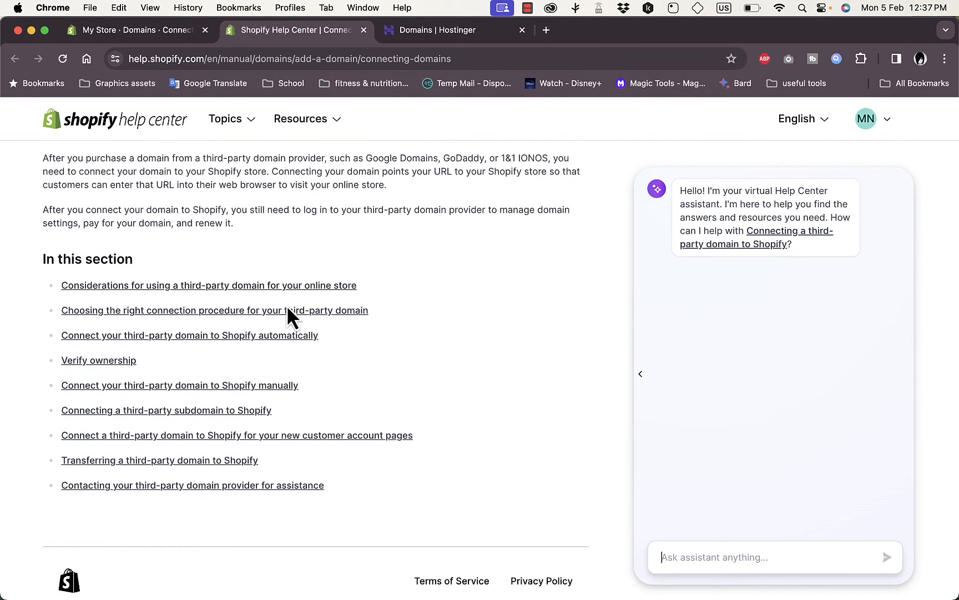
{"action": "left_click", "coordinate": [364, 30]}
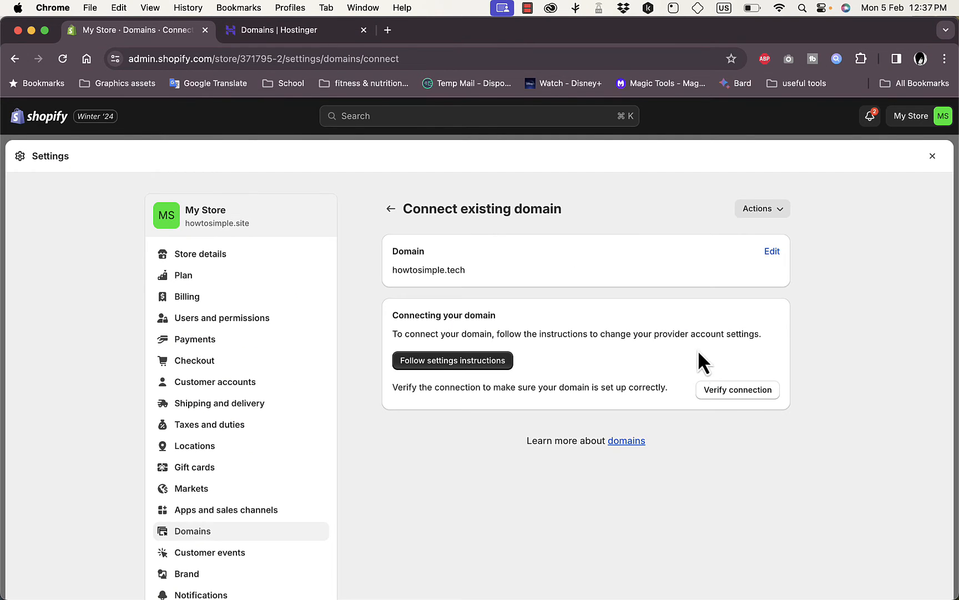
Run Shopify's connection verification for the domain, then switch to Hostinger and review the DNS records of howtosimple.tech
{"action": "left_click", "coordinate": [738, 390]}
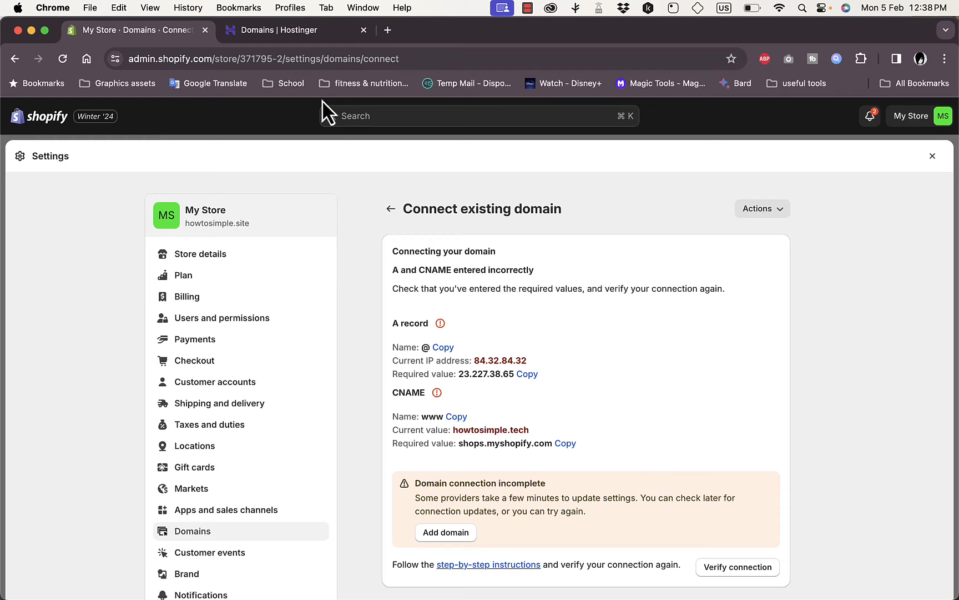
{"action": "left_click", "coordinate": [299, 38]}
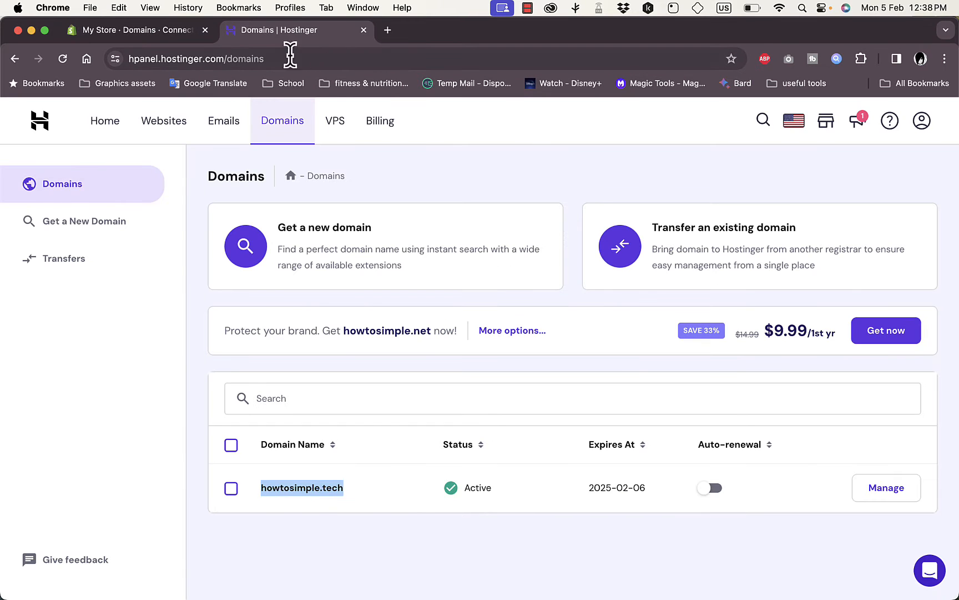
{"action": "left_click", "coordinate": [889, 490]}
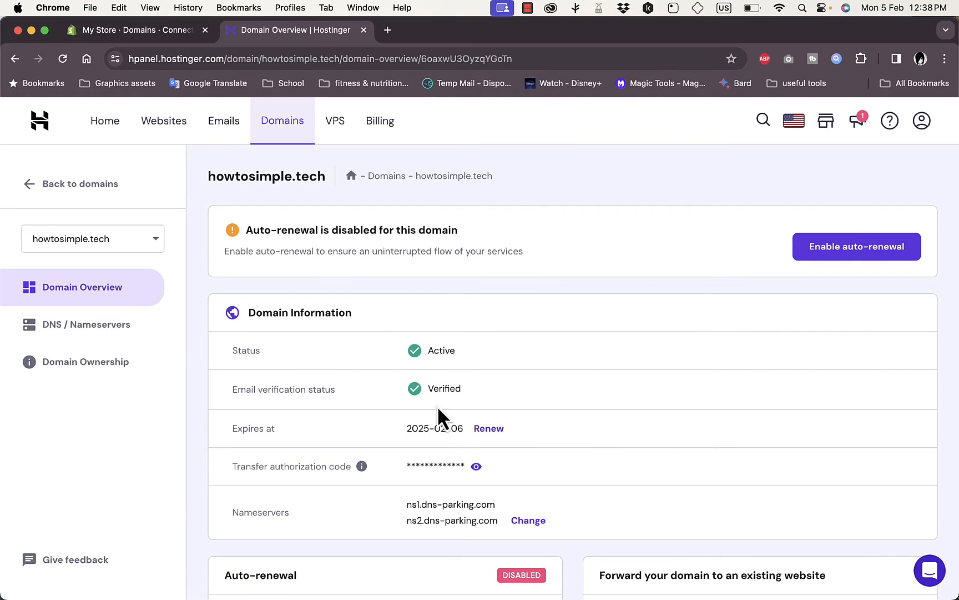
{"action": "left_click", "coordinate": [102, 331]}
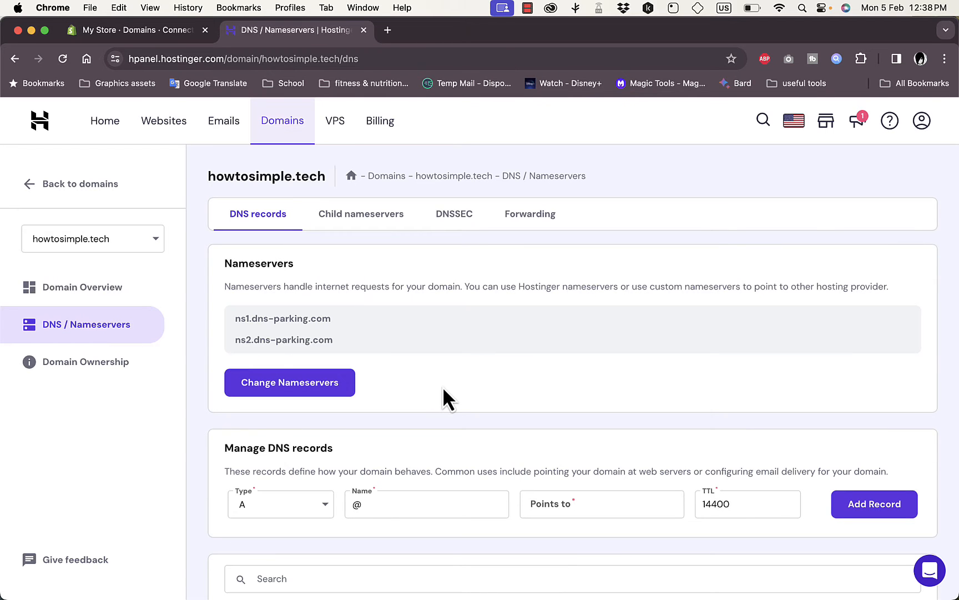
{"action": "scroll", "coordinate": [443, 438], "scroll_direction": "down", "scroll_amount": 5}
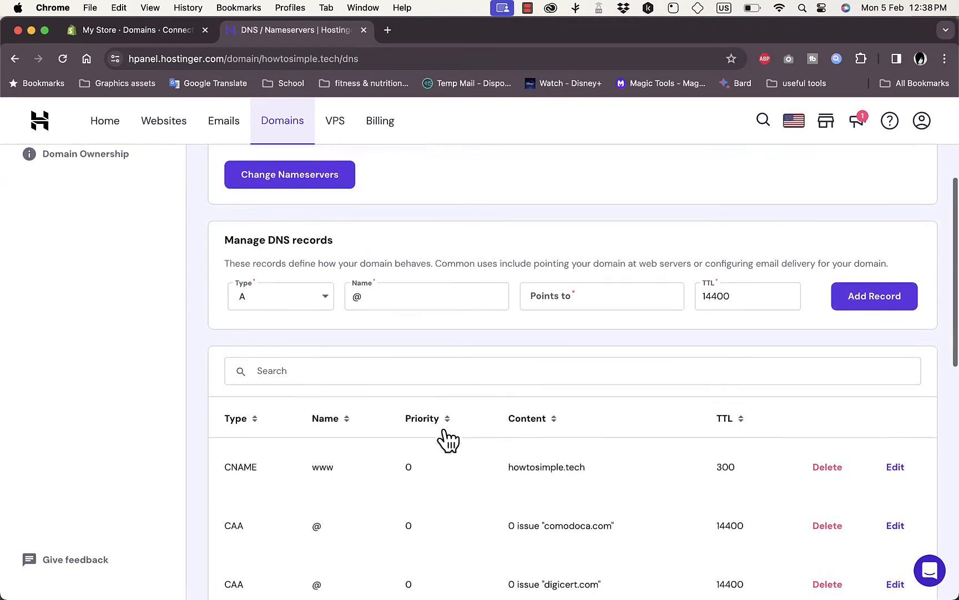
{"action": "scroll", "coordinate": [444, 433], "scroll_direction": "down", "scroll_amount": 5}
{"action": "scroll", "coordinate": [444, 433], "scroll_direction": "up", "scroll_amount": 4}
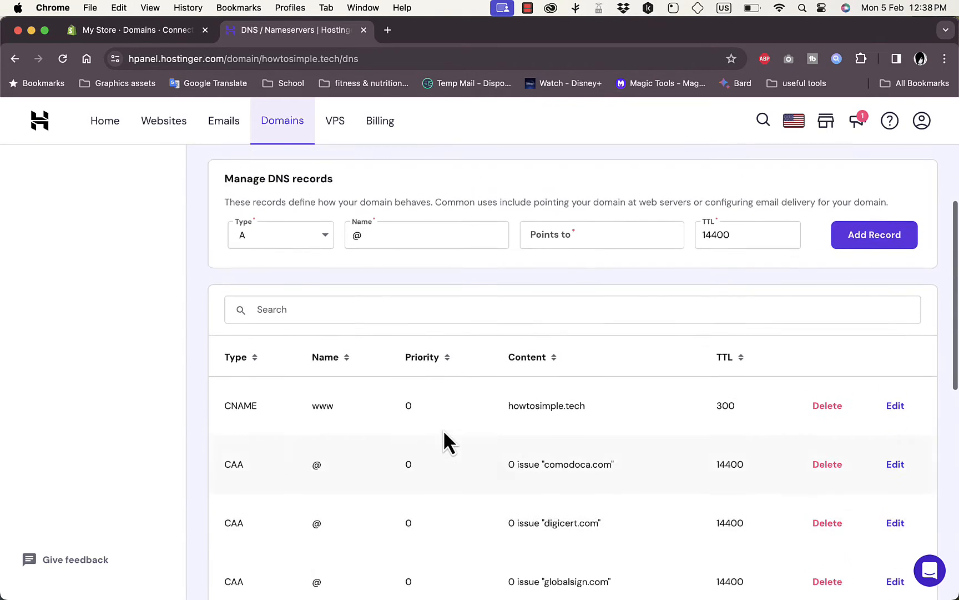
{"action": "scroll", "coordinate": [445, 432], "scroll_direction": "down", "scroll_amount": 2}
{"action": "scroll", "coordinate": [444, 432], "scroll_direction": "up", "scroll_amount": 7}
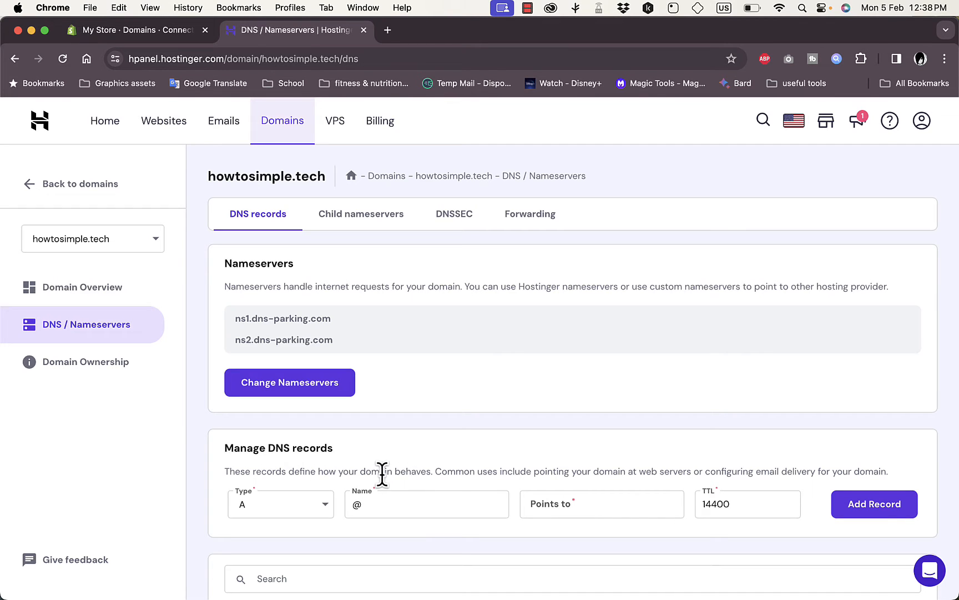
Copy the required A record name @ from Shopify and choose type A for a new DNS record in Hostinger
{"action": "left_click", "coordinate": [146, 29]}
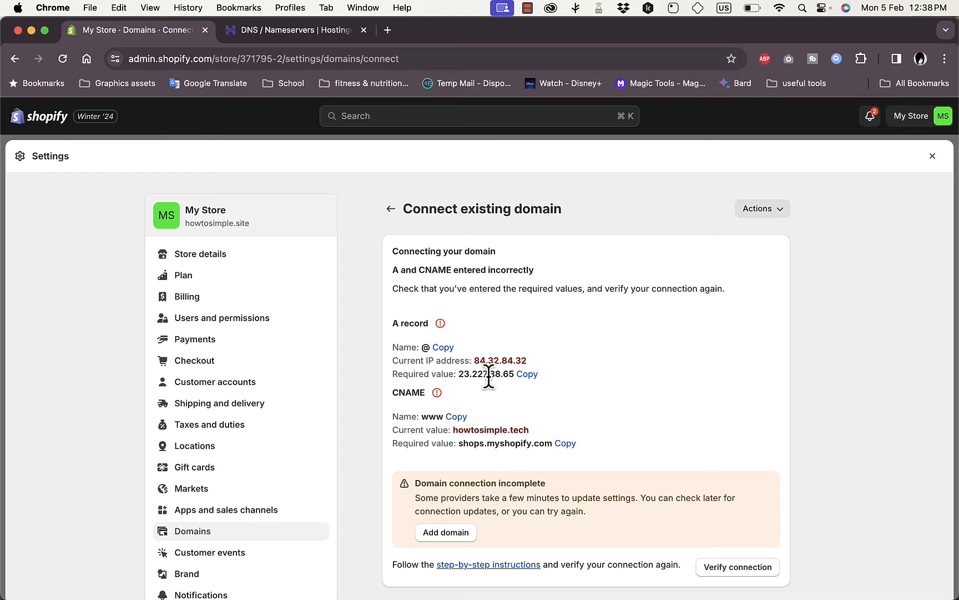
{"action": "left_click", "coordinate": [444, 348]}
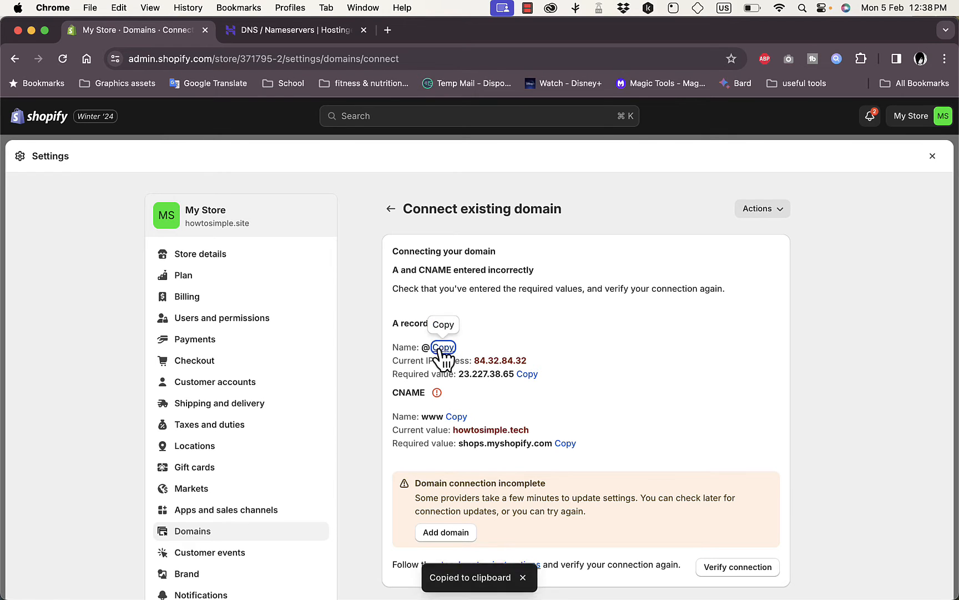
{"action": "left_click", "coordinate": [290, 32]}
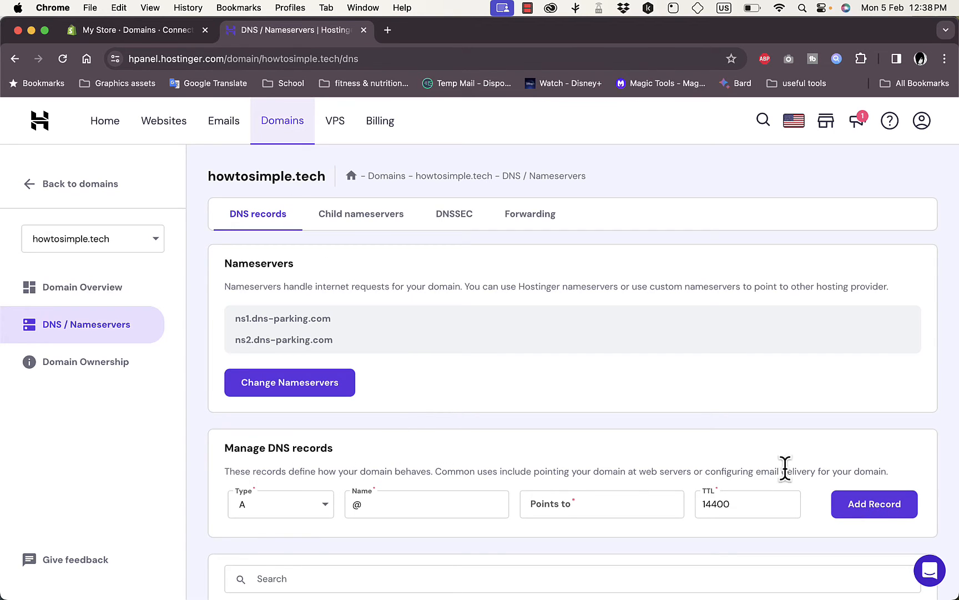
{"action": "left_click", "coordinate": [323, 509]}
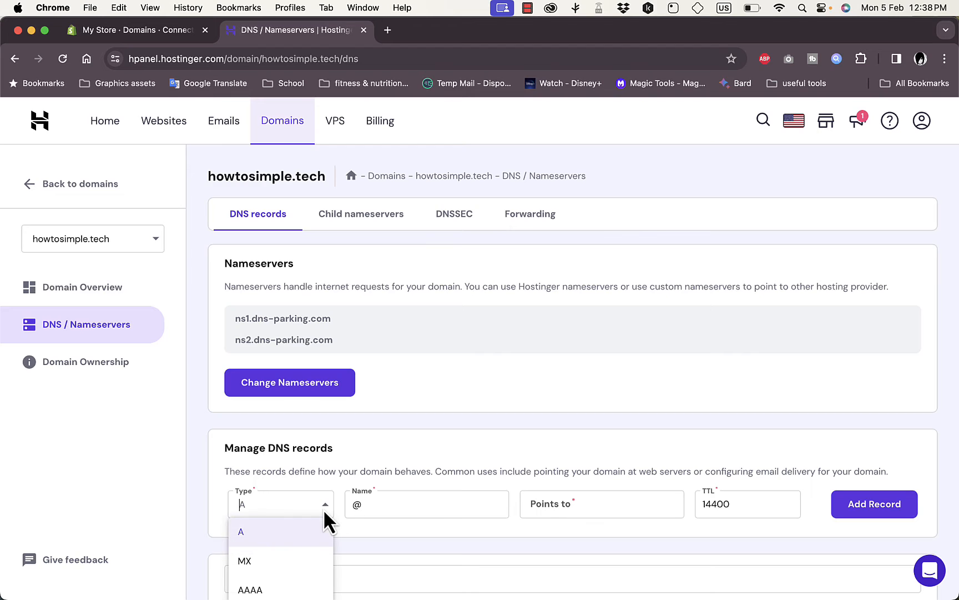
{"action": "scroll", "coordinate": [323, 510], "scroll_direction": "down", "scroll_amount": 4}
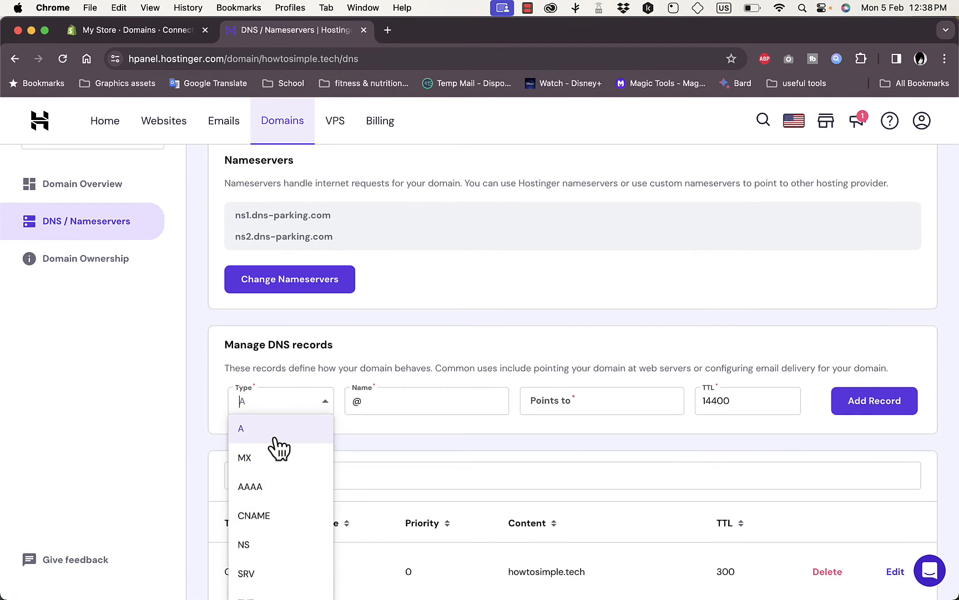
{"action": "left_click", "coordinate": [280, 439]}
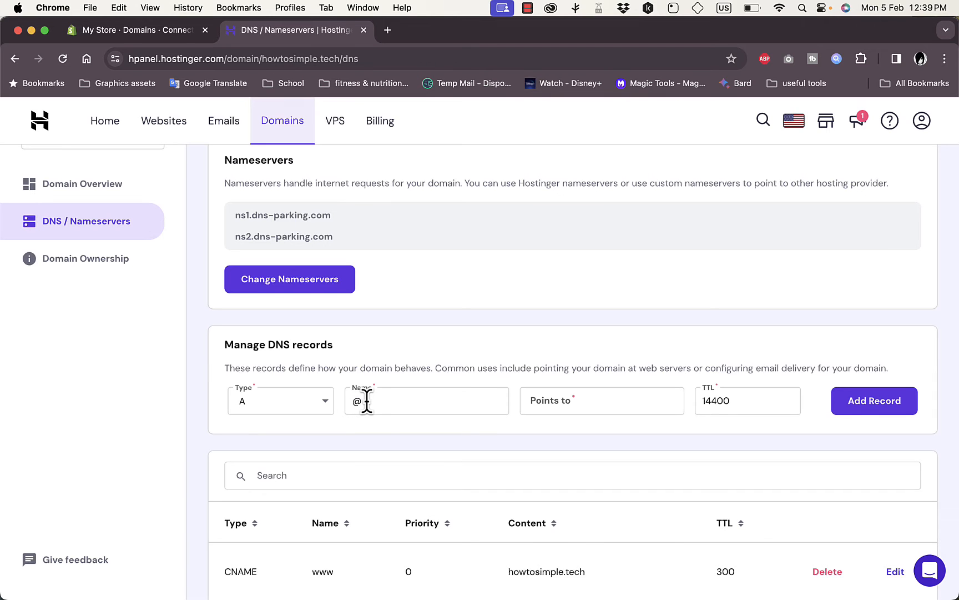
Copy the required A record value from Shopify and add the Hostinger A record for @ pointing to 23.227.38.65, accepting an additional record
{"action": "left_click", "coordinate": [149, 30]}
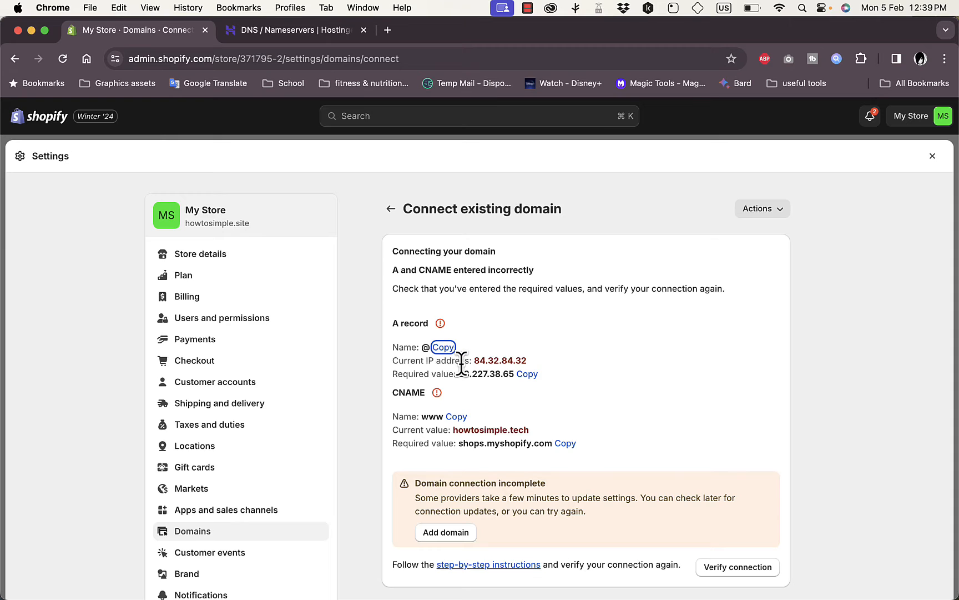
{"action": "left_click", "coordinate": [527, 374]}
{"action": "left_click", "coordinate": [289, 37]}
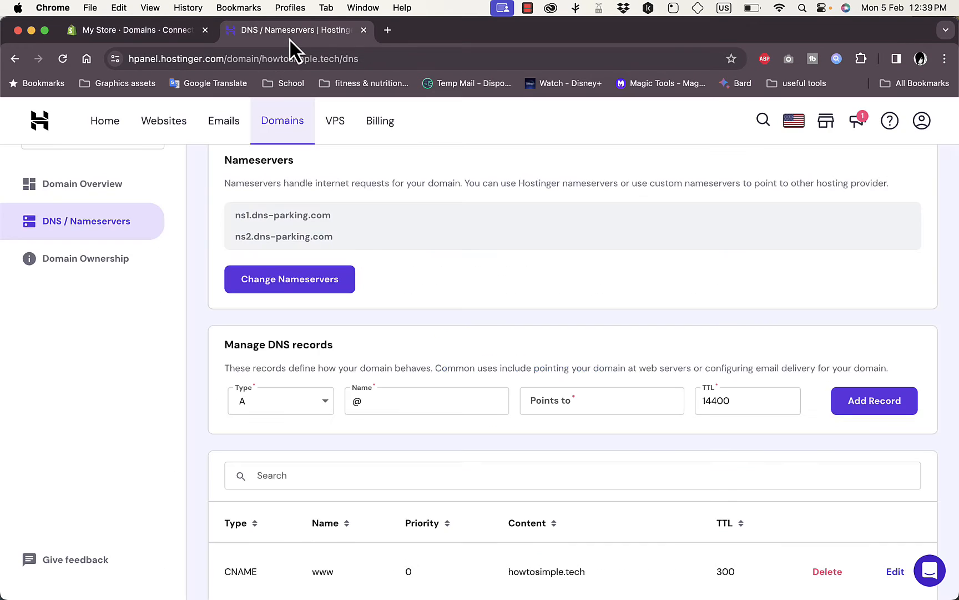
{"action": "left_click", "coordinate": [582, 400]}
{"action": "key", "text": "super+v"}
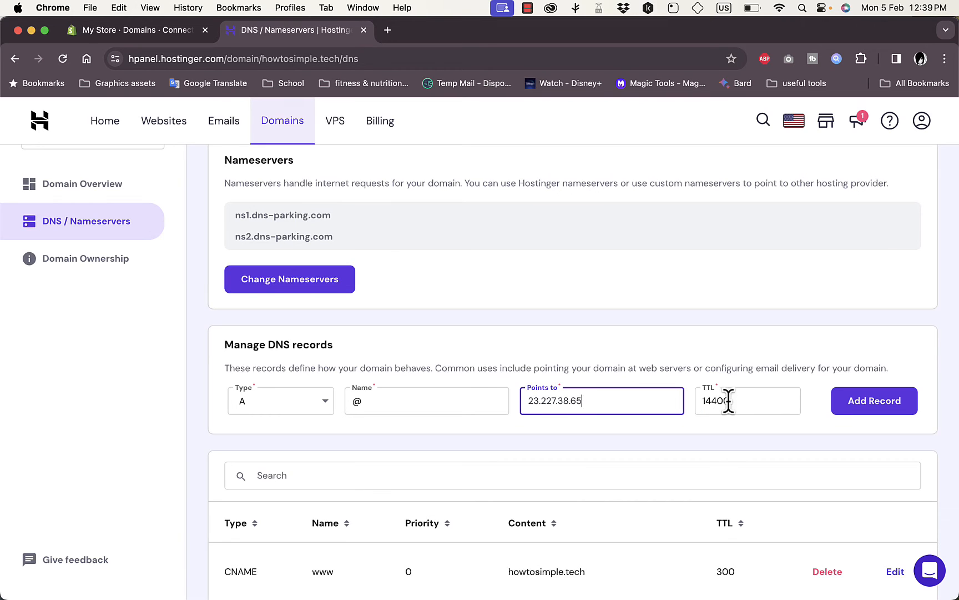
{"action": "left_click", "coordinate": [877, 401]}
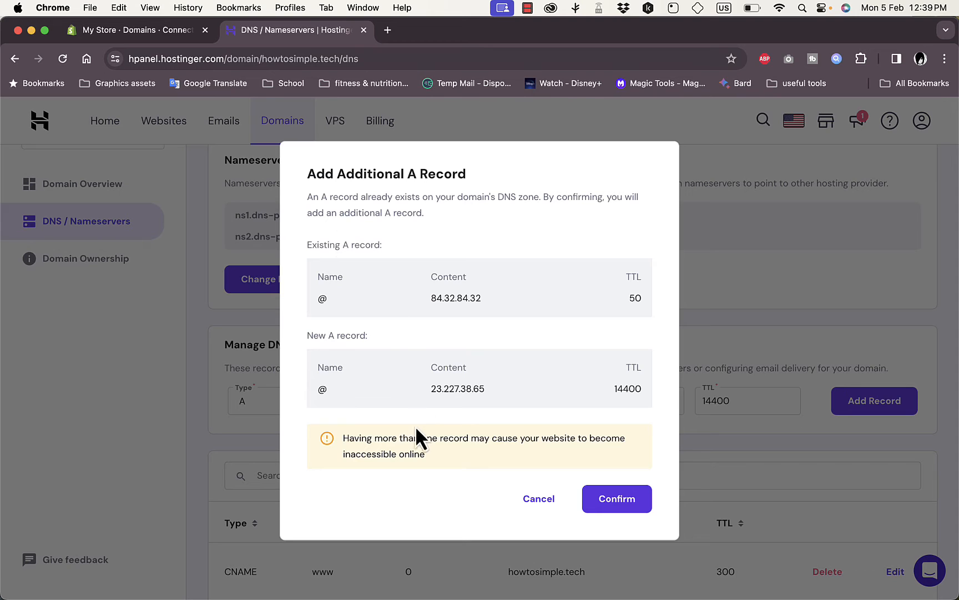
{"action": "left_click", "coordinate": [617, 499]}
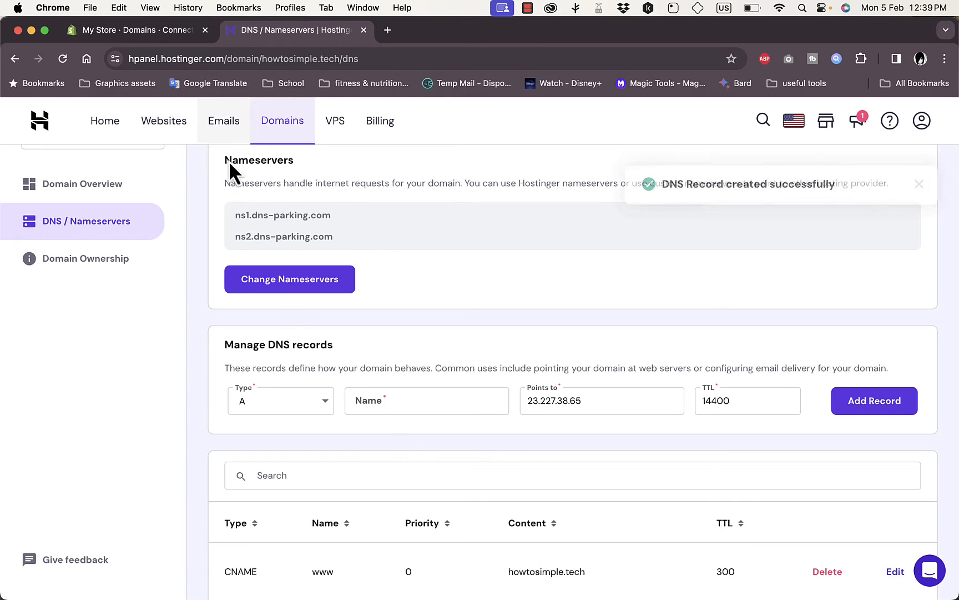
{"action": "left_click", "coordinate": [156, 35]}
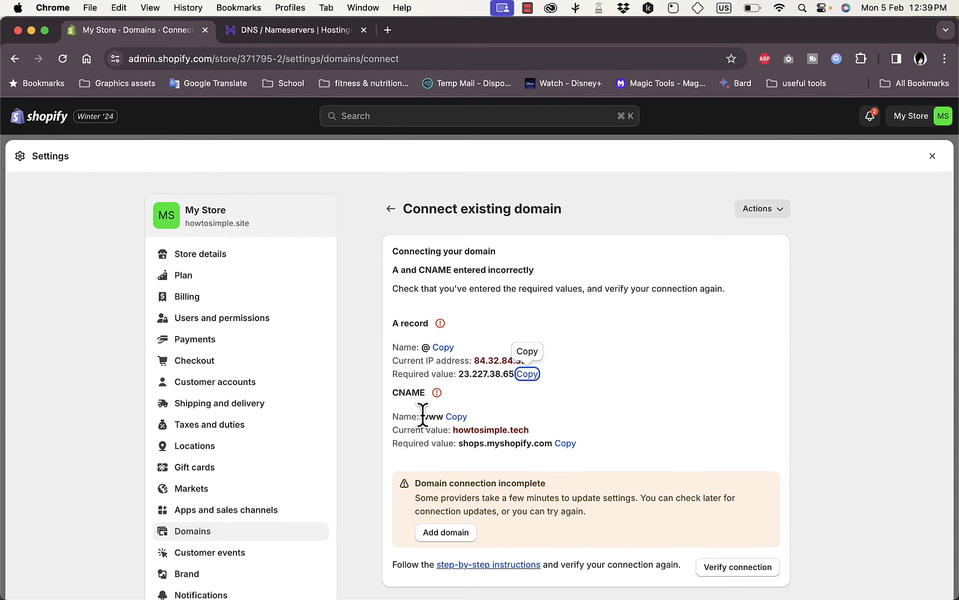
{"action": "left_click", "coordinate": [458, 418]}
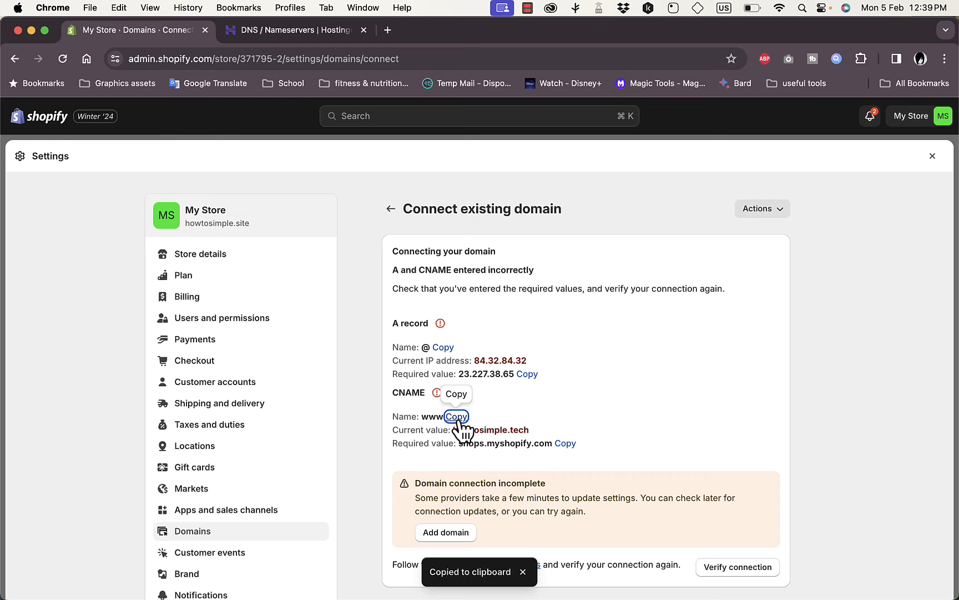
{"action": "left_click", "coordinate": [317, 35]}
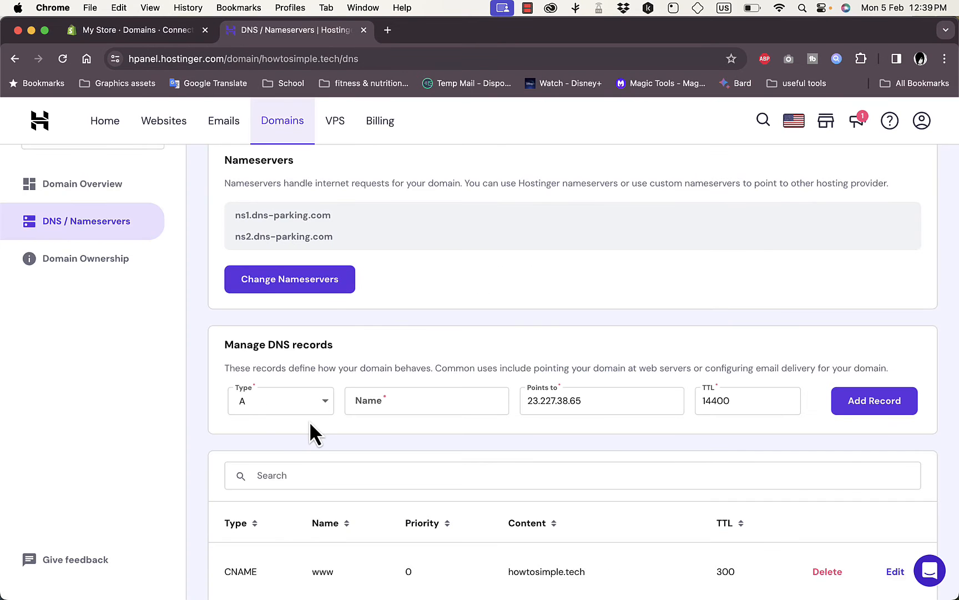
{"action": "scroll", "coordinate": [327, 408], "scroll_direction": "down", "scroll_amount": 2}
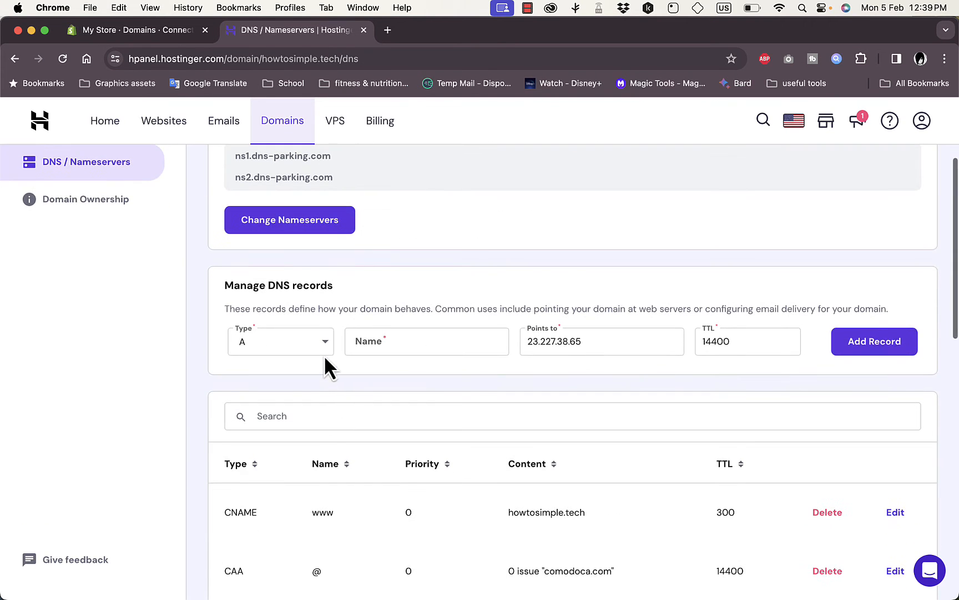
{"action": "left_click", "coordinate": [324, 340]}
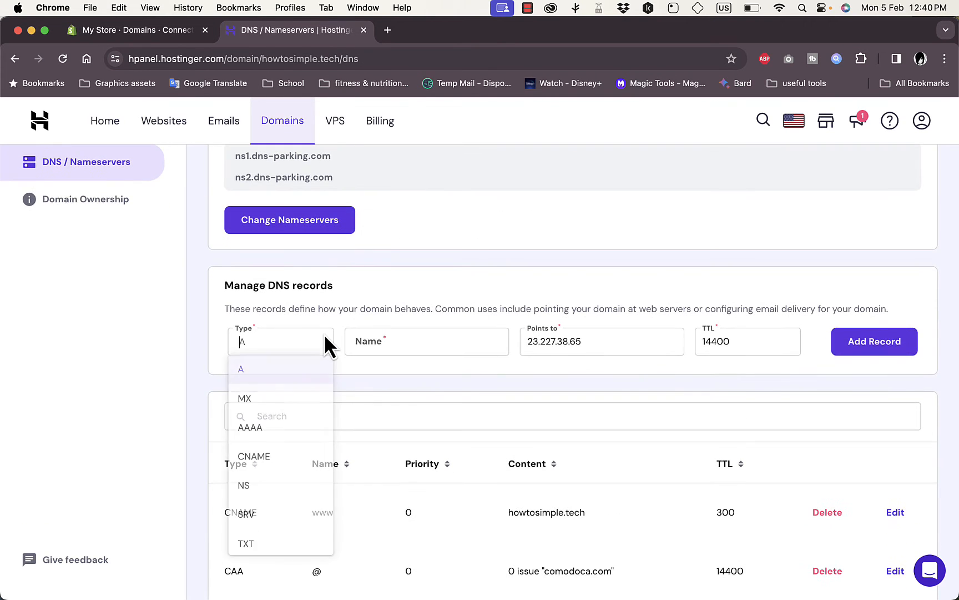
{"action": "left_click", "coordinate": [266, 457]}
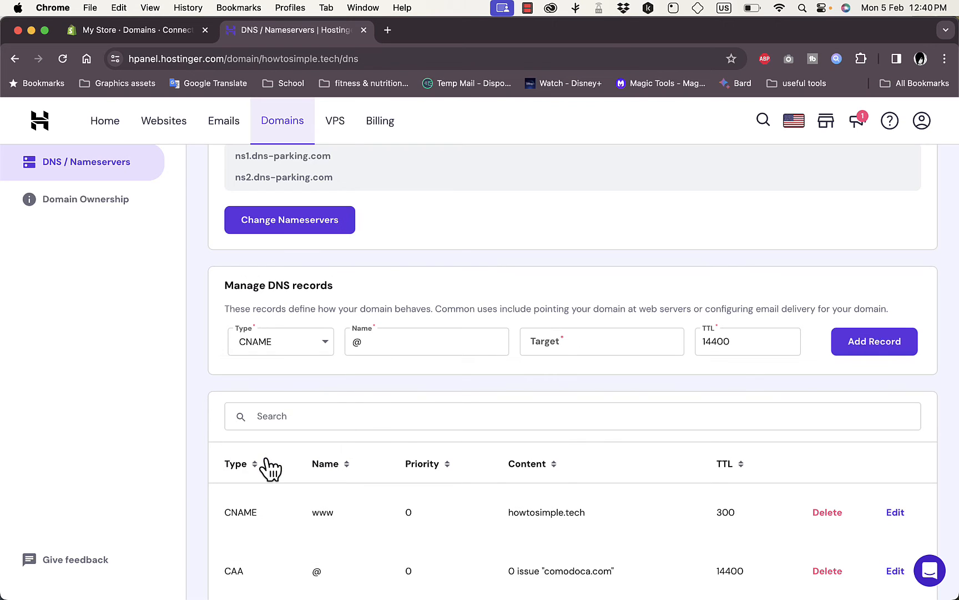
{"action": "double_click", "coordinate": [381, 345]}
{"action": "type", "text": "www"}
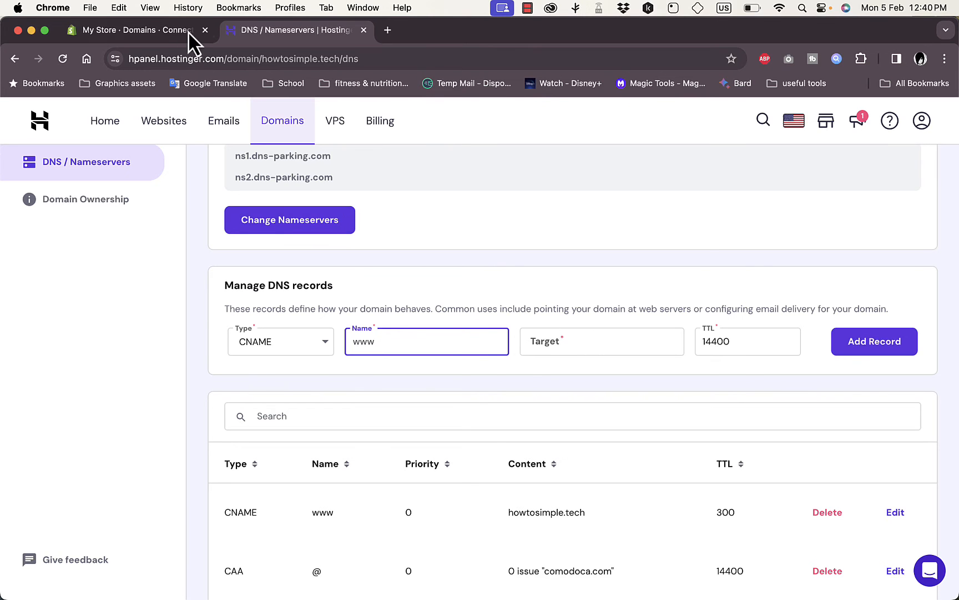
Copy the required CNAME value from Shopify, set the Hostinger record's target to shops.myshopify.com, and try to add the record
{"action": "left_click", "coordinate": [165, 31]}
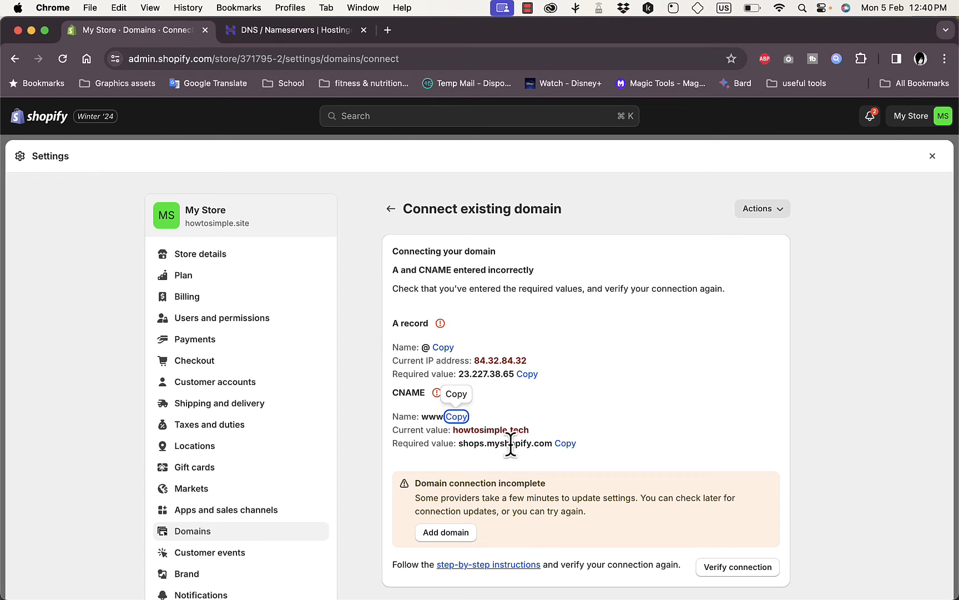
{"action": "left_click", "coordinate": [576, 448]}
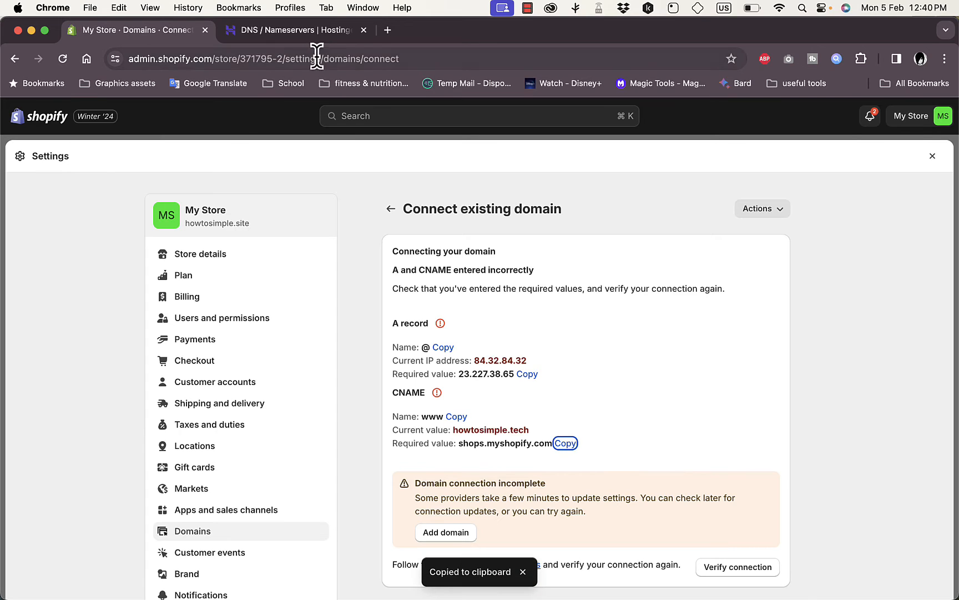
{"action": "left_click", "coordinate": [307, 39]}
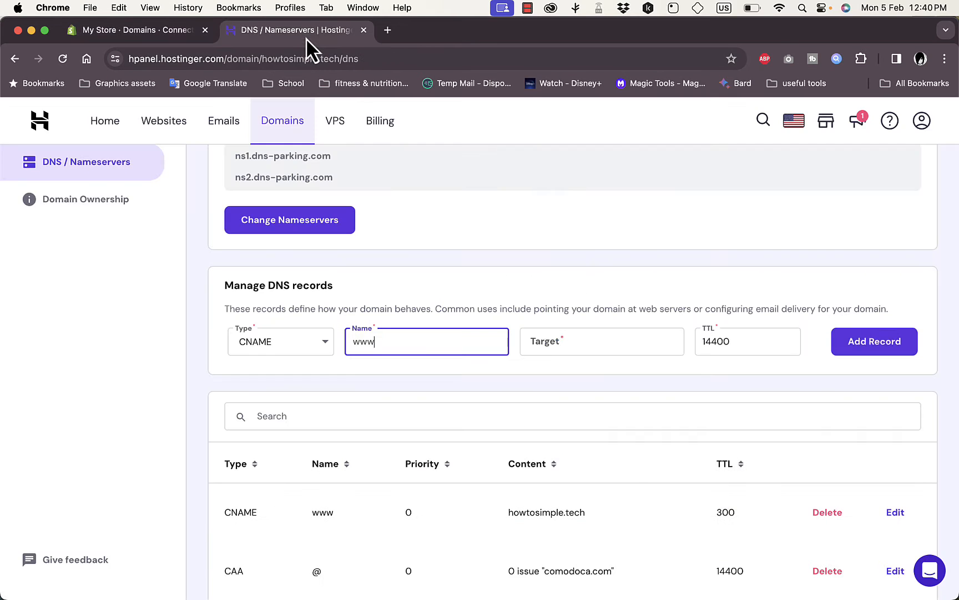
{"action": "left_click", "coordinate": [602, 341]}
{"action": "key", "text": "super+v"}
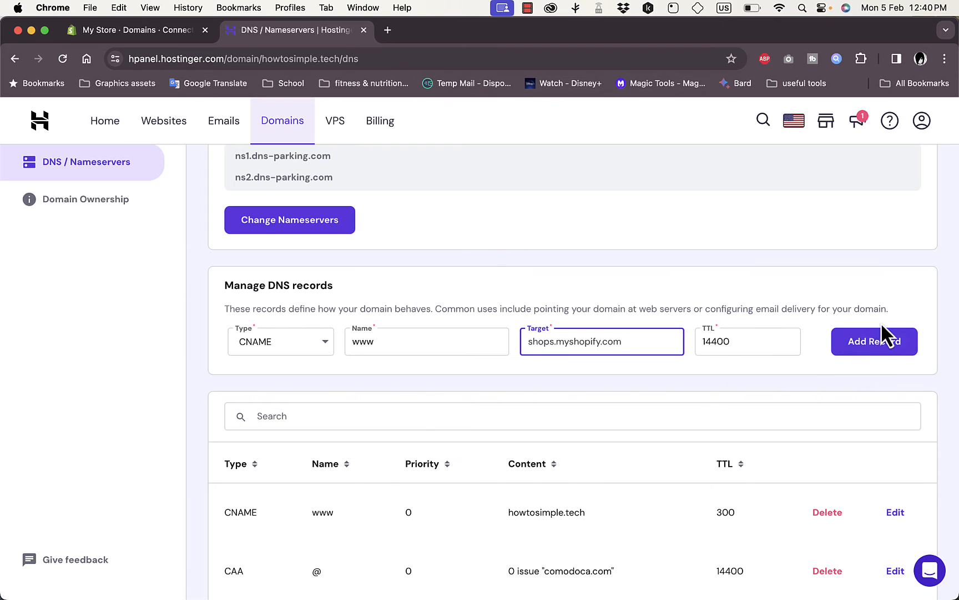
{"action": "left_click", "coordinate": [885, 344]}
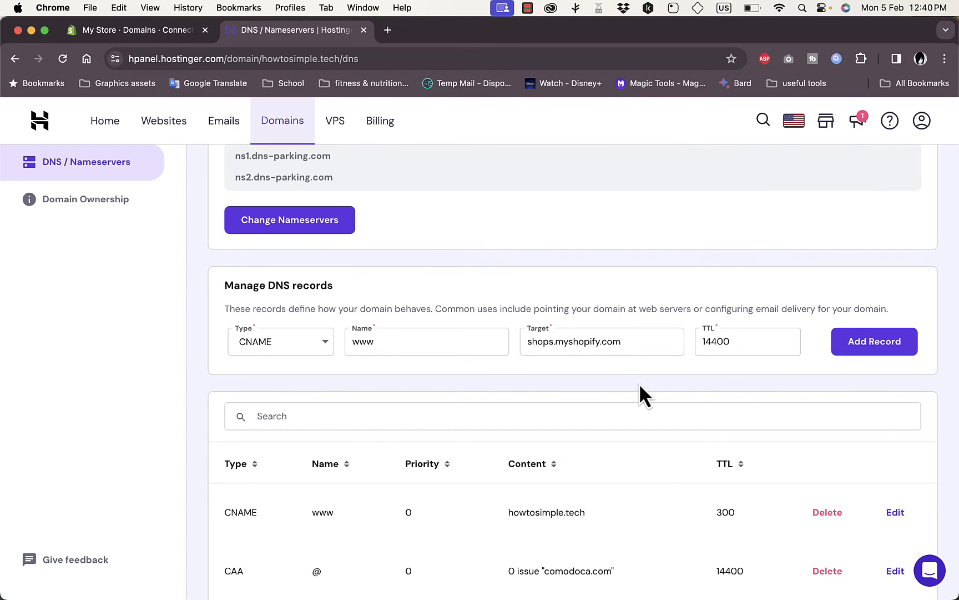
Delete the existing www CNAME record that points to howtosimple.tech from Hostinger's DNS records
{"action": "scroll", "coordinate": [641, 388], "scroll_direction": "down", "scroll_amount": 4}
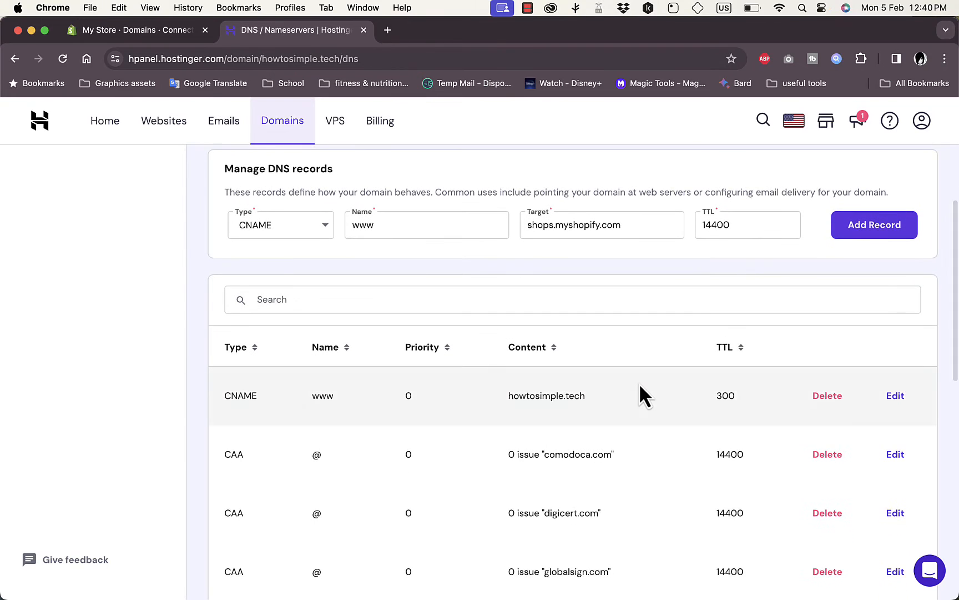
{"action": "scroll", "coordinate": [640, 384], "scroll_direction": "down", "scroll_amount": 5}
{"action": "scroll", "coordinate": [640, 384], "scroll_direction": "down", "scroll_amount": 12}
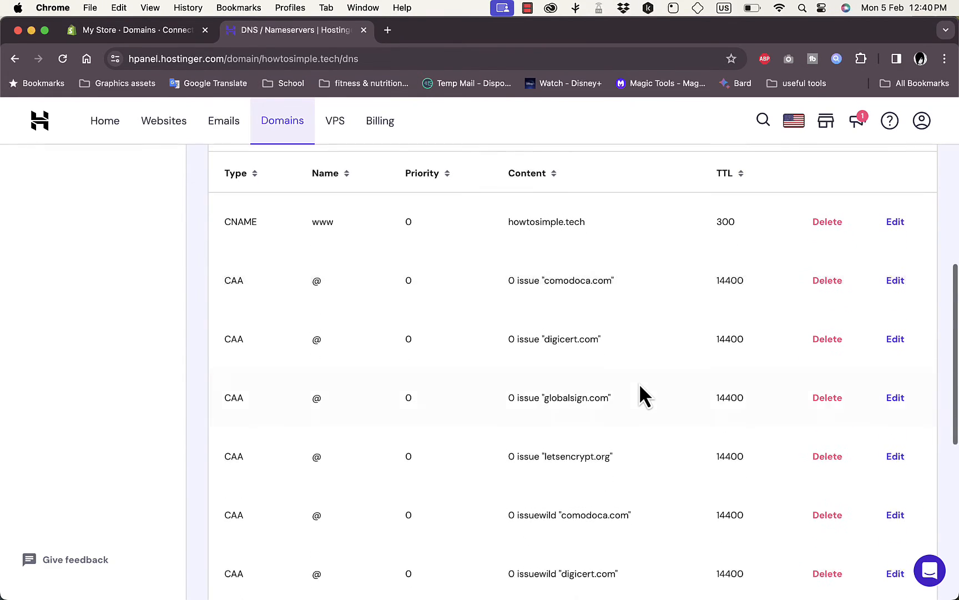
{"action": "scroll", "coordinate": [640, 385], "scroll_direction": "up", "scroll_amount": 15}
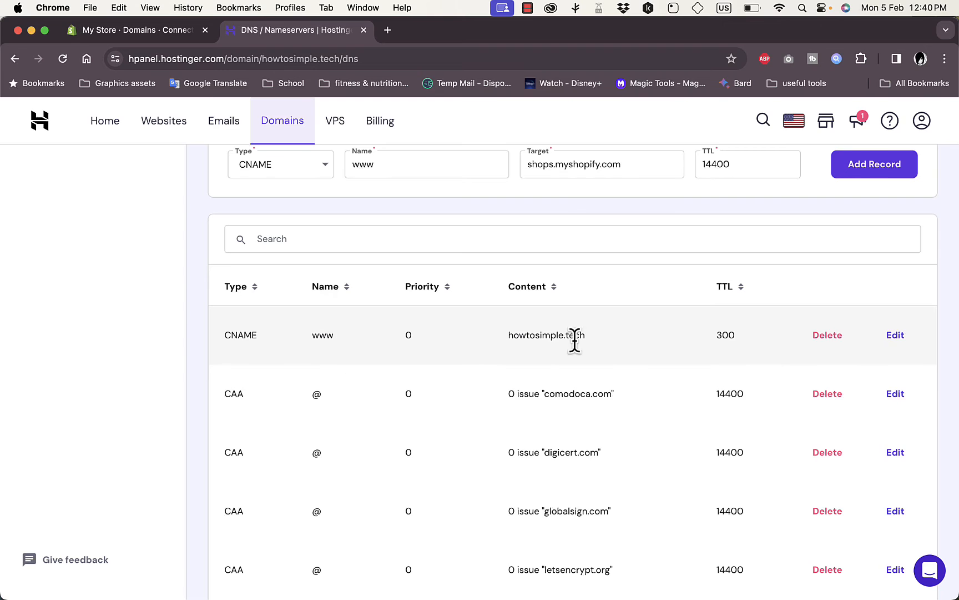
{"action": "left_click", "coordinate": [830, 338]}
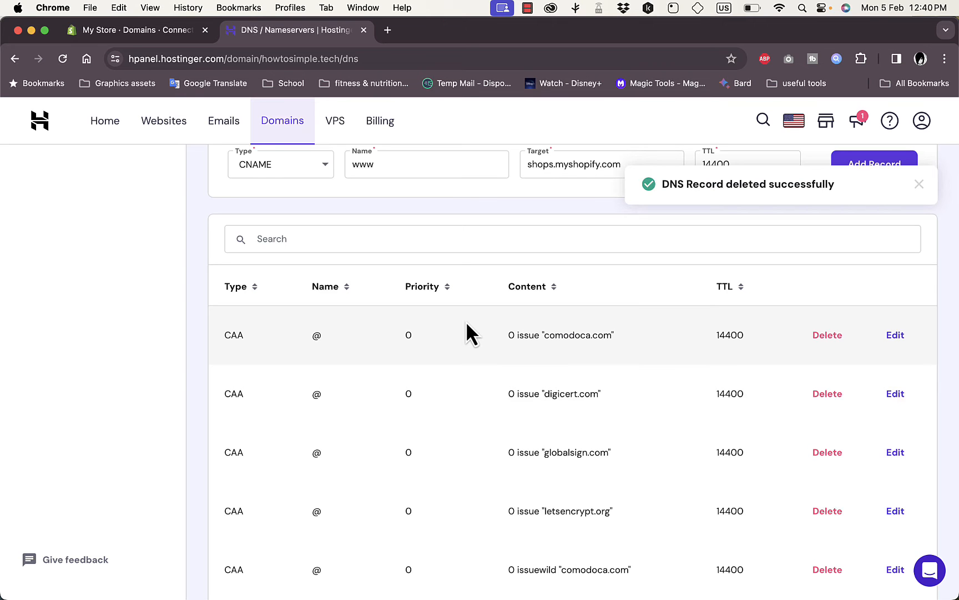
Check the required values in Shopify, then add the Hostinger CNAME record for www targeting shops.myshopify.com with TTL 14400
{"action": "scroll", "coordinate": [466, 325], "scroll_direction": "up", "scroll_amount": 5}
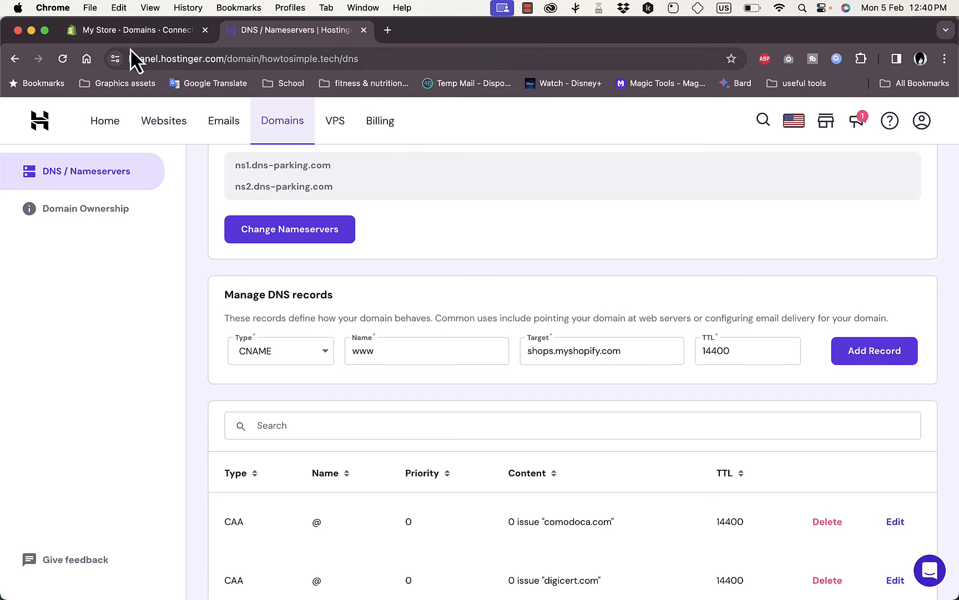
{"action": "left_click", "coordinate": [143, 36]}
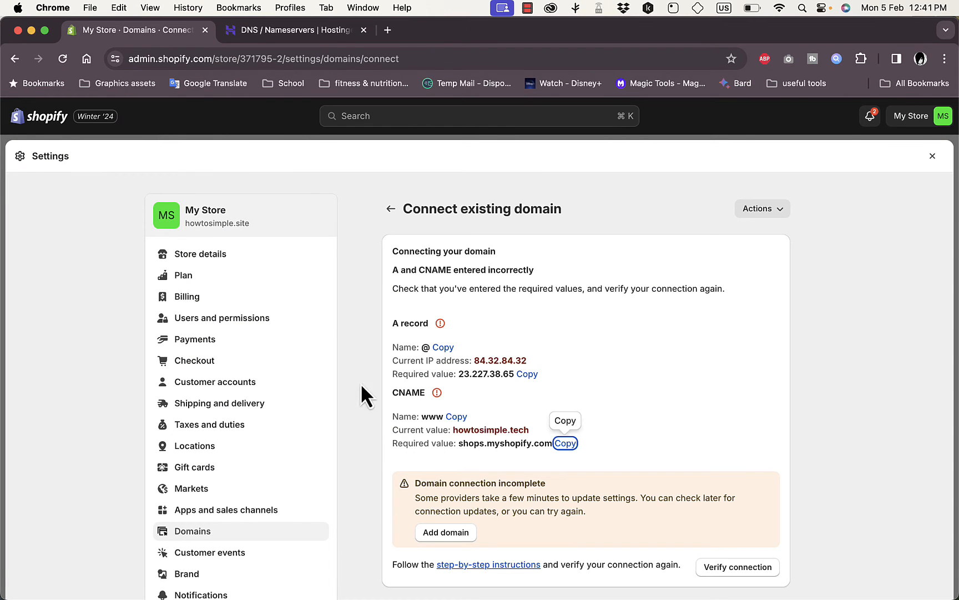
{"action": "left_click", "coordinate": [339, 34]}
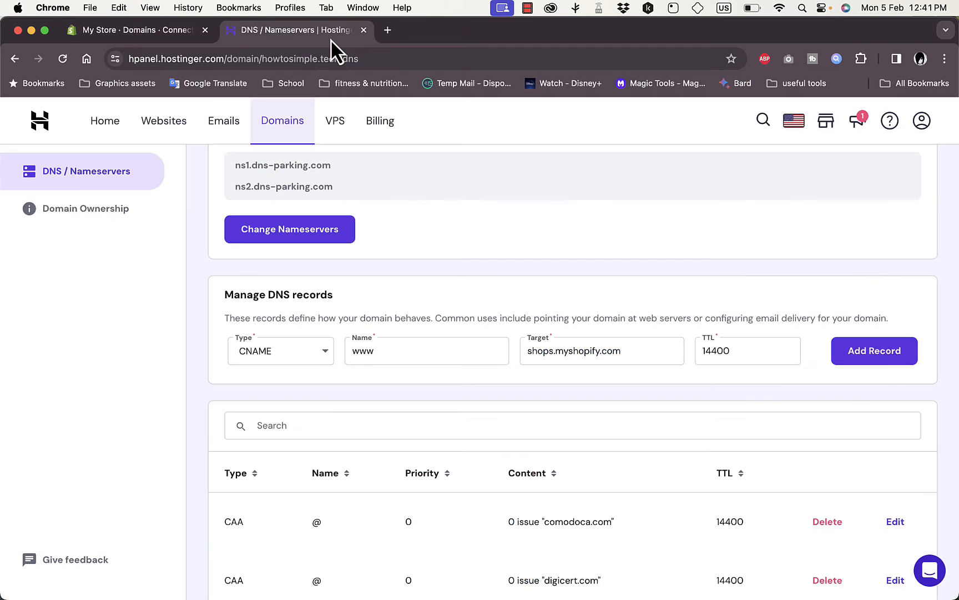
{"action": "left_click", "coordinate": [875, 360]}
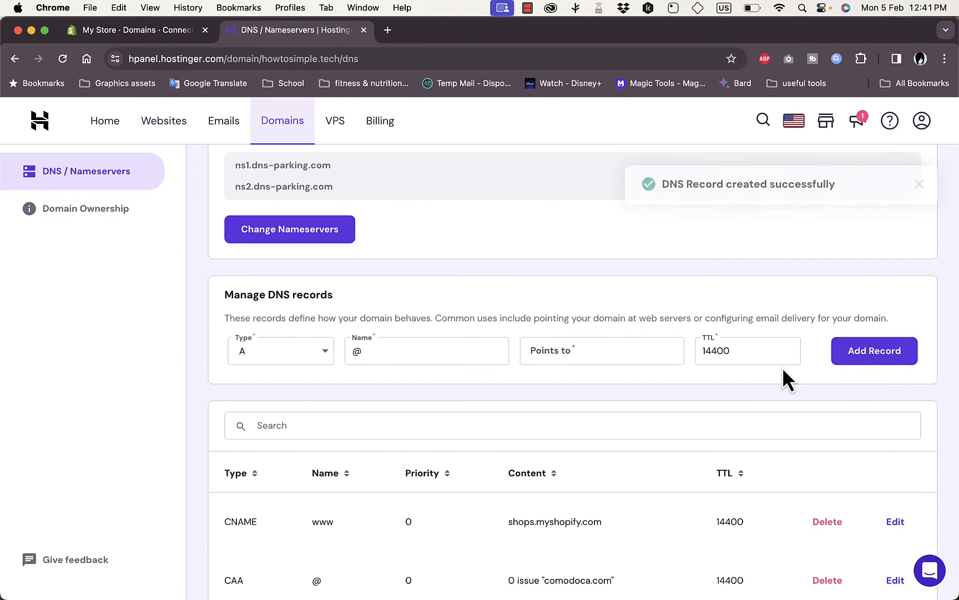
{"action": "scroll", "coordinate": [730, 401], "scroll_direction": "down", "scroll_amount": 3}
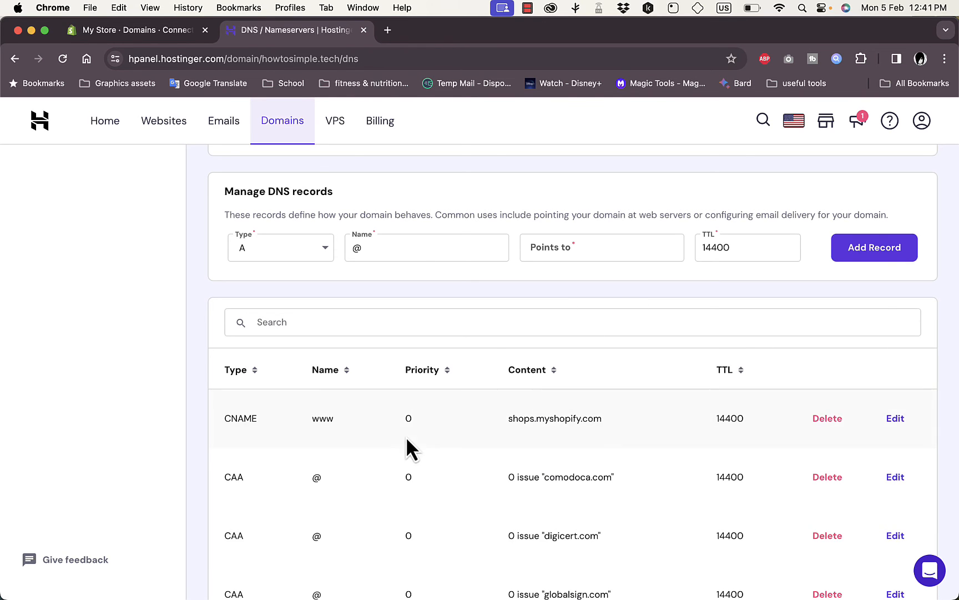
Switch to Shopify, verify the domain connection again, and open the details of howtosimple.tech
{"action": "left_click", "coordinate": [132, 32]}
{"action": "scroll", "coordinate": [421, 223], "scroll_direction": "down", "scroll_amount": 3}
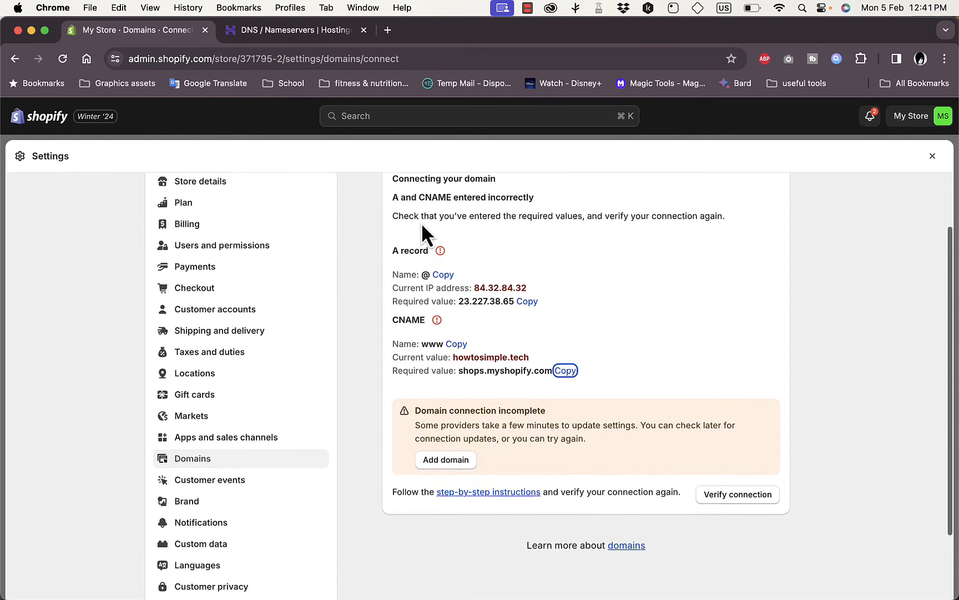
{"action": "left_click", "coordinate": [735, 485]}
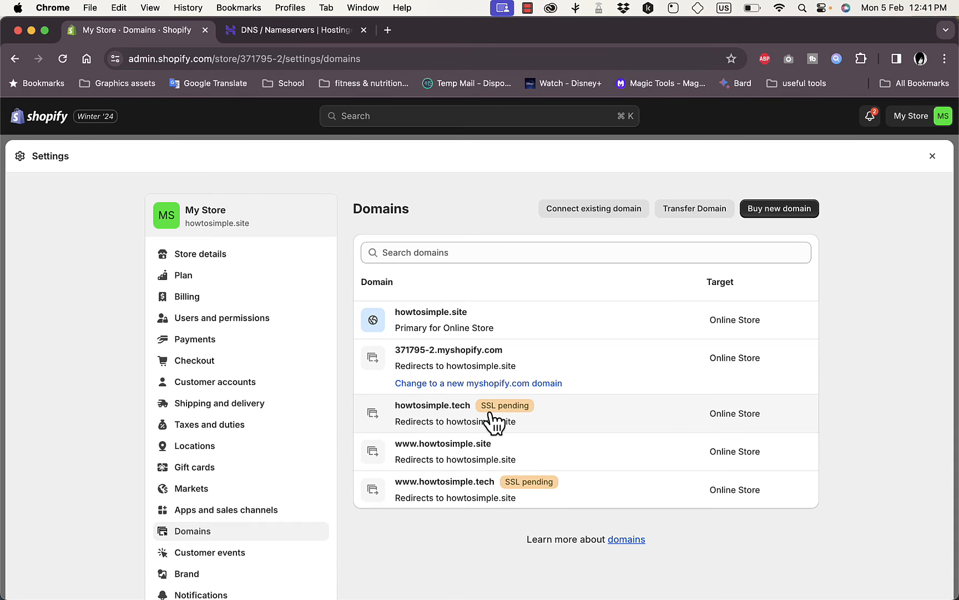
{"action": "left_click", "coordinate": [558, 417]}
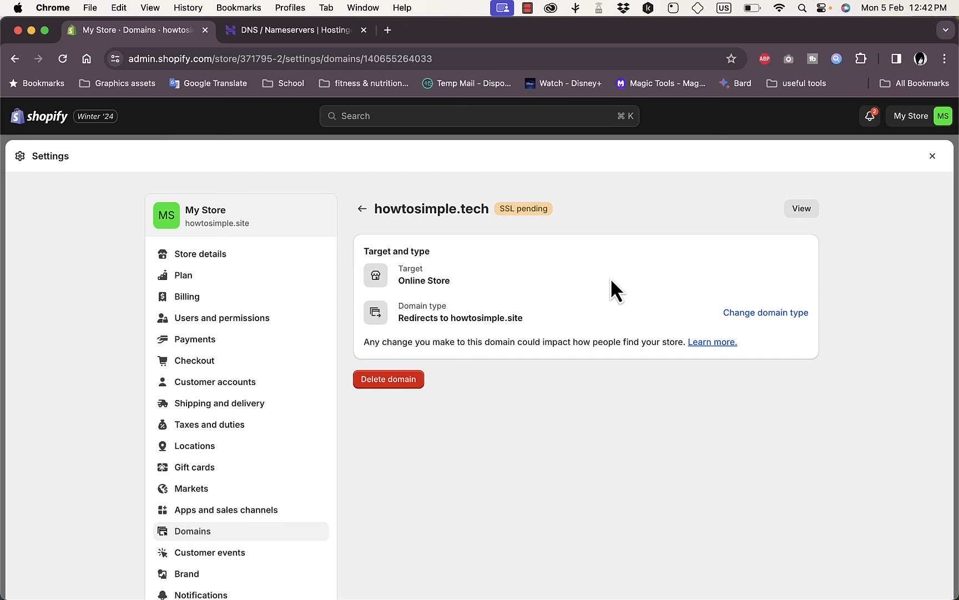
Visit howtosimple.tech in a new browser tab and look over the store page that loads
{"action": "left_click", "coordinate": [388, 32]}
{"action": "type", "text": "how"}
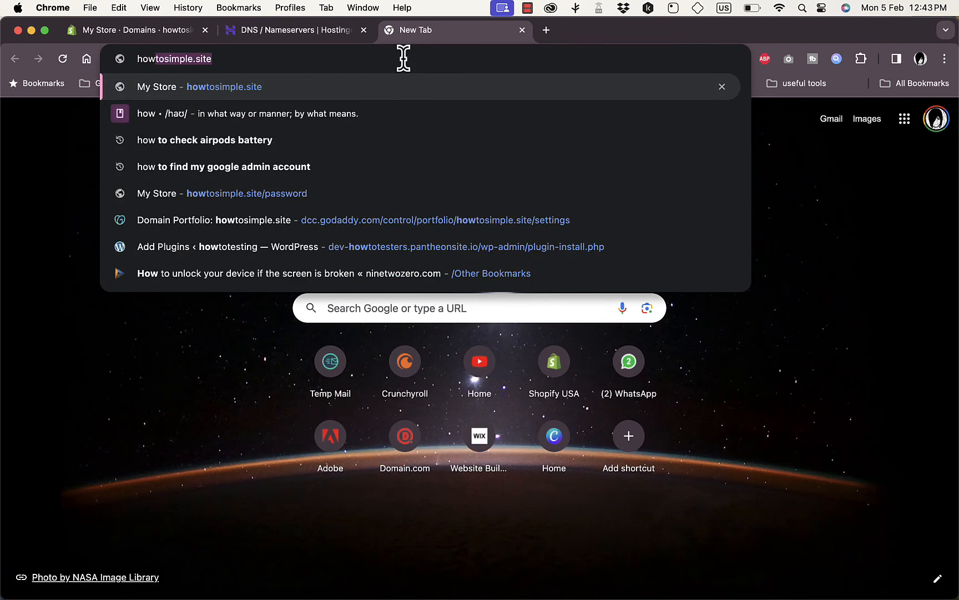
{"action": "type", "text": "tosimple.tech"}
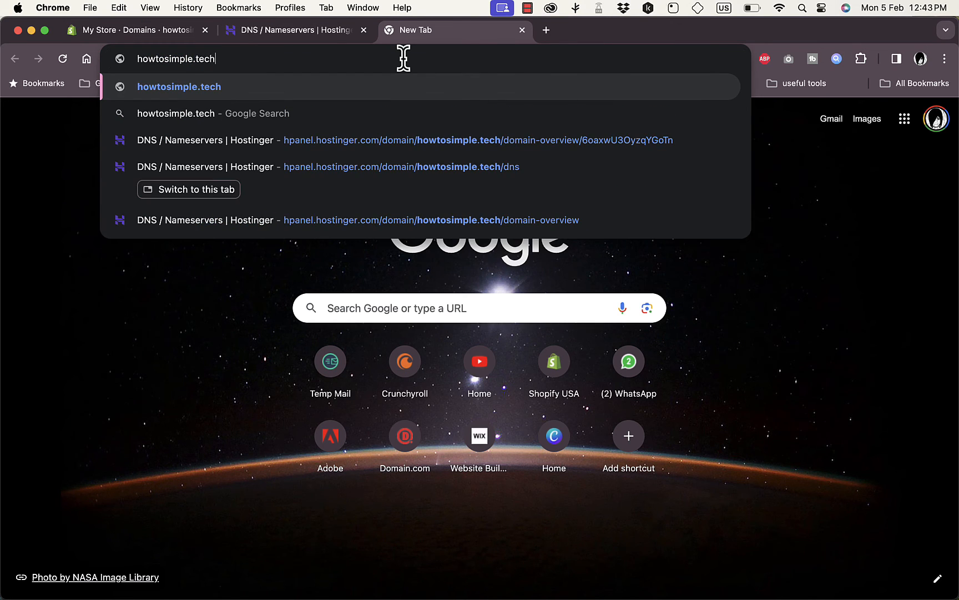
{"action": "key", "text": "Return"}
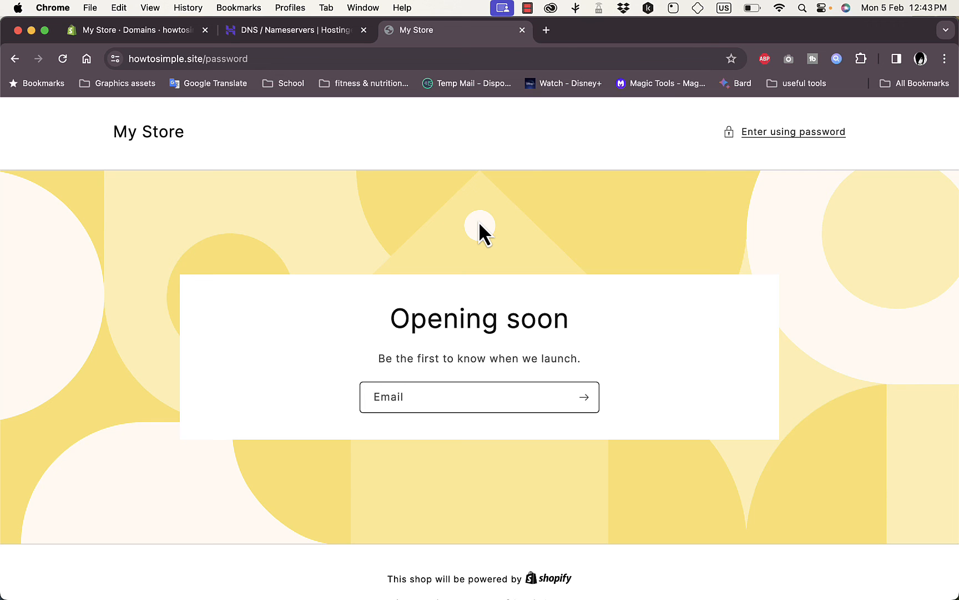
{"action": "scroll", "coordinate": [480, 221], "scroll_direction": "down", "scroll_amount": 2}
{"action": "scroll", "coordinate": [479, 221], "scroll_direction": "up", "scroll_amount": 2}
{"action": "scroll", "coordinate": [463, 464], "scroll_direction": "down", "scroll_amount": 2}
{"action": "scroll", "coordinate": [460, 438], "scroll_direction": "up", "scroll_amount": 2}
Return to Shopify's domain list, view the domain type options for howtosimple.tech, and close them without changing the type
{"action": "left_click", "coordinate": [166, 35]}
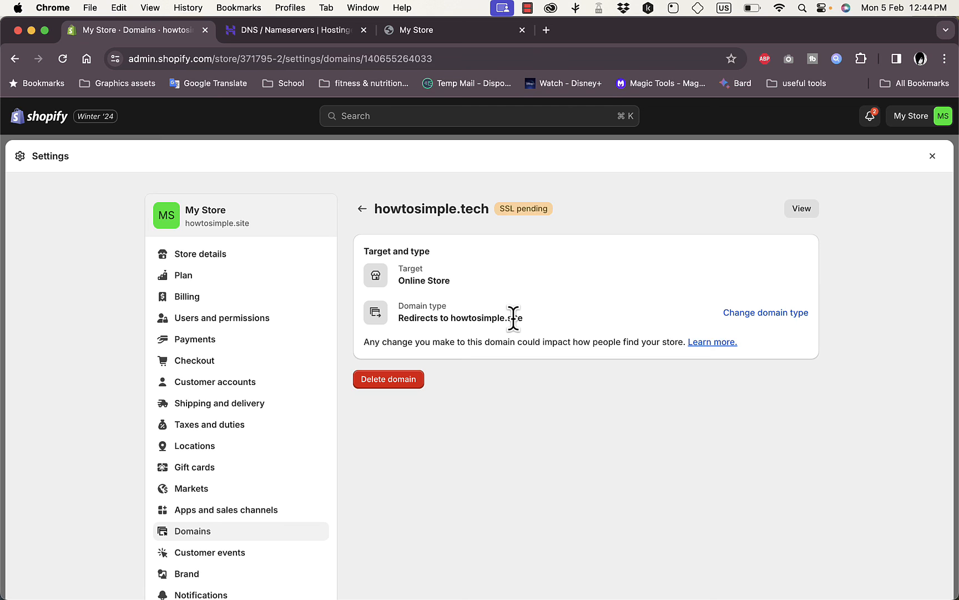
{"action": "left_click", "coordinate": [362, 209]}
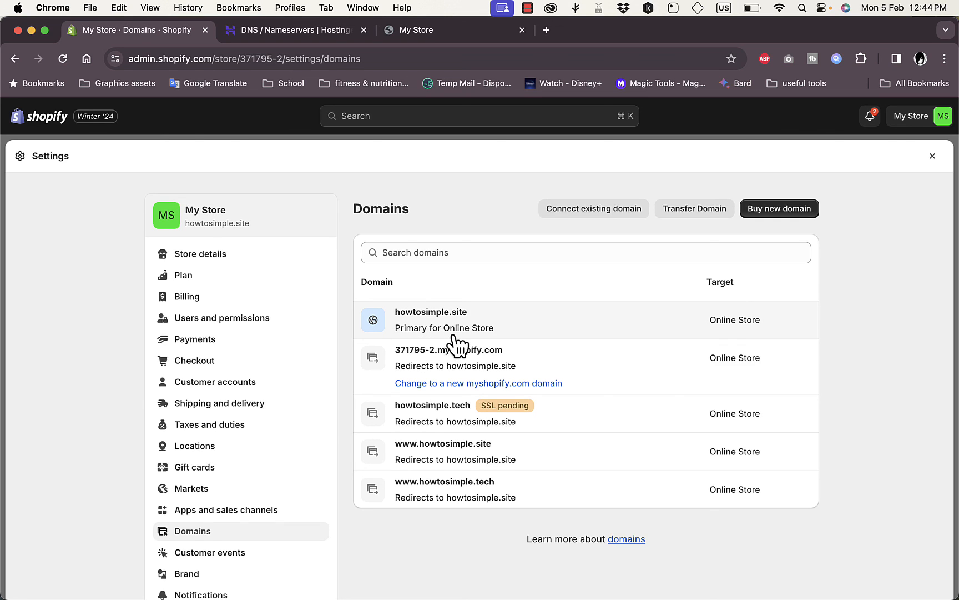
{"action": "left_click", "coordinate": [459, 422]}
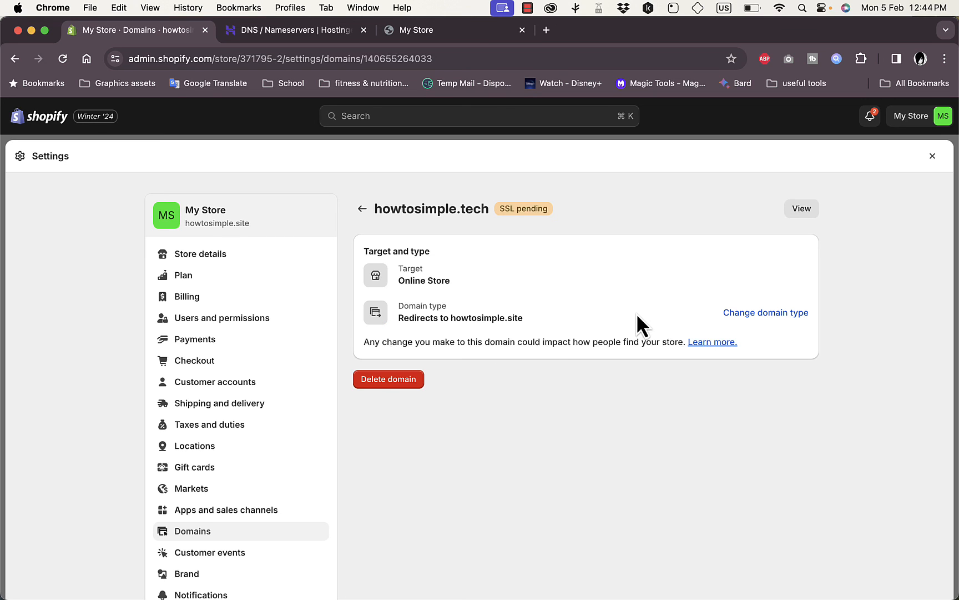
{"action": "left_click", "coordinate": [766, 315]}
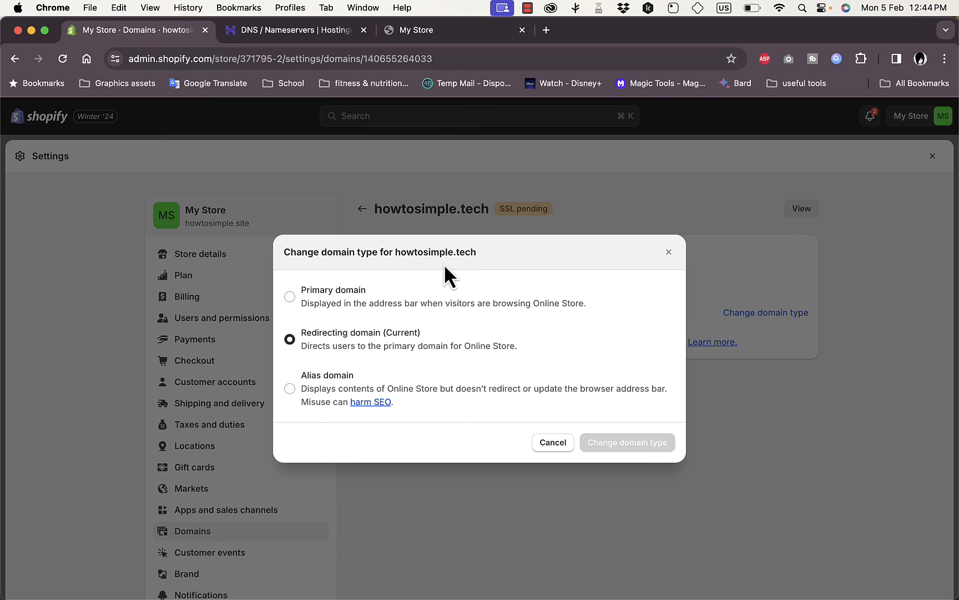
{"action": "left_click", "coordinate": [551, 445]}
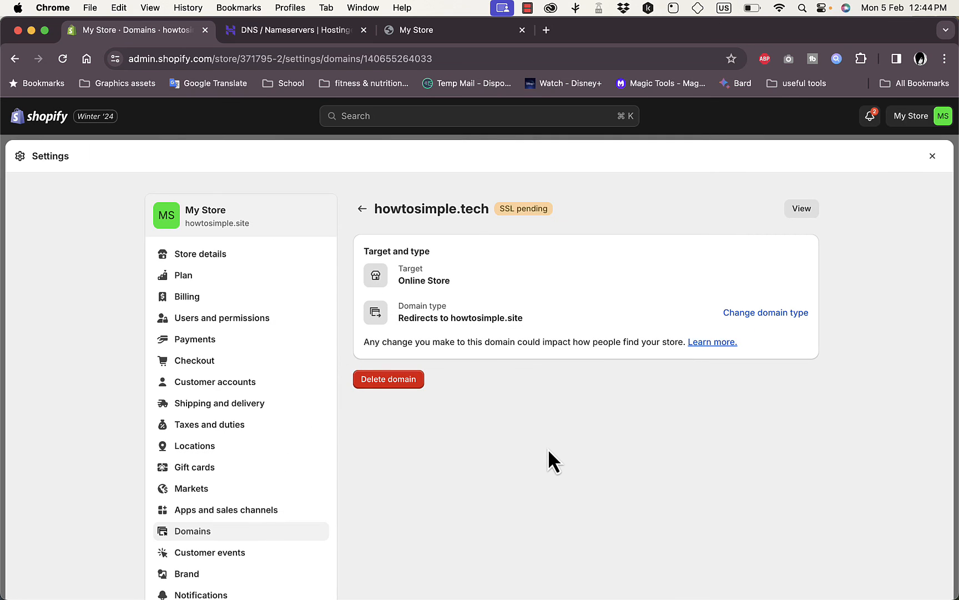